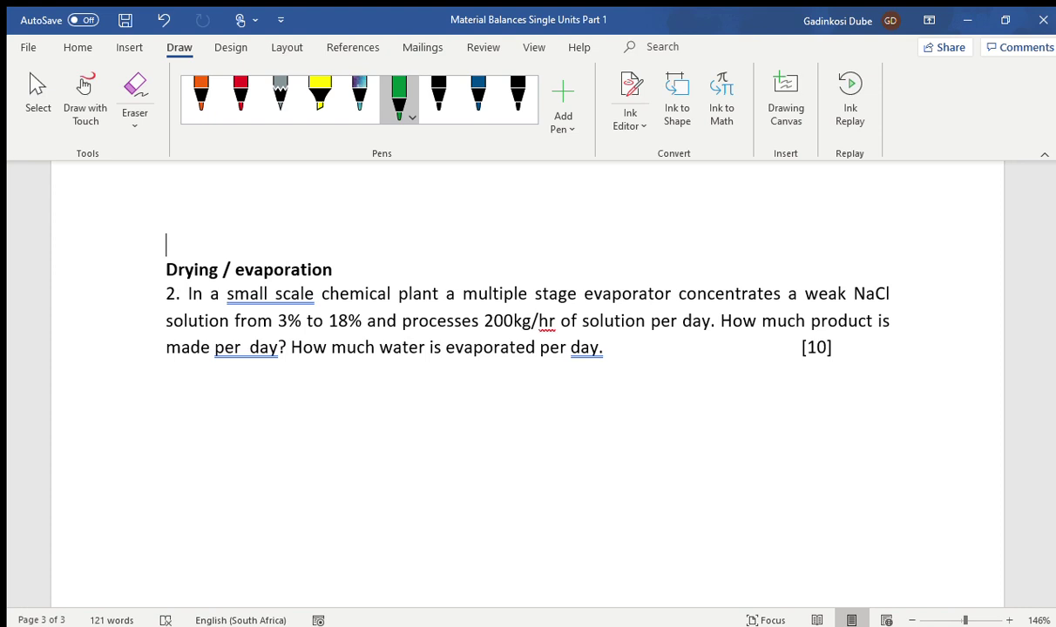
Step: Ink green underlines under the 'Drying / evaporation' heading, '3% to 18%' and '200kg/hr'
{"action": "scroll", "coordinate": [527, 383], "scroll_direction": "down", "scroll_amount": 1}
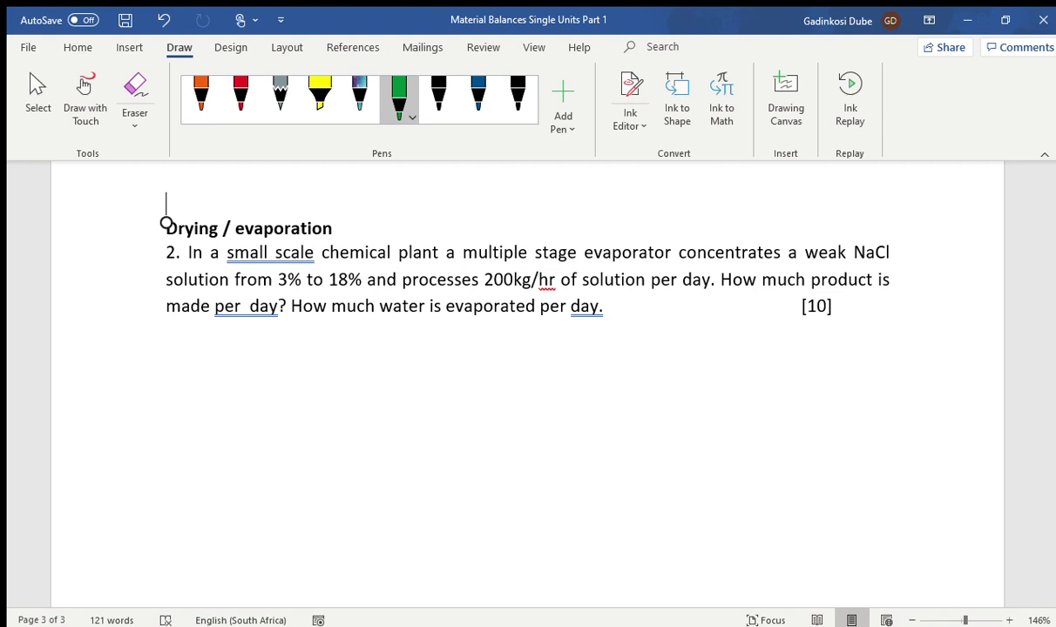
{"action": "left_click_drag", "start_coordinate": [175, 237], "coordinate": [331, 232]}
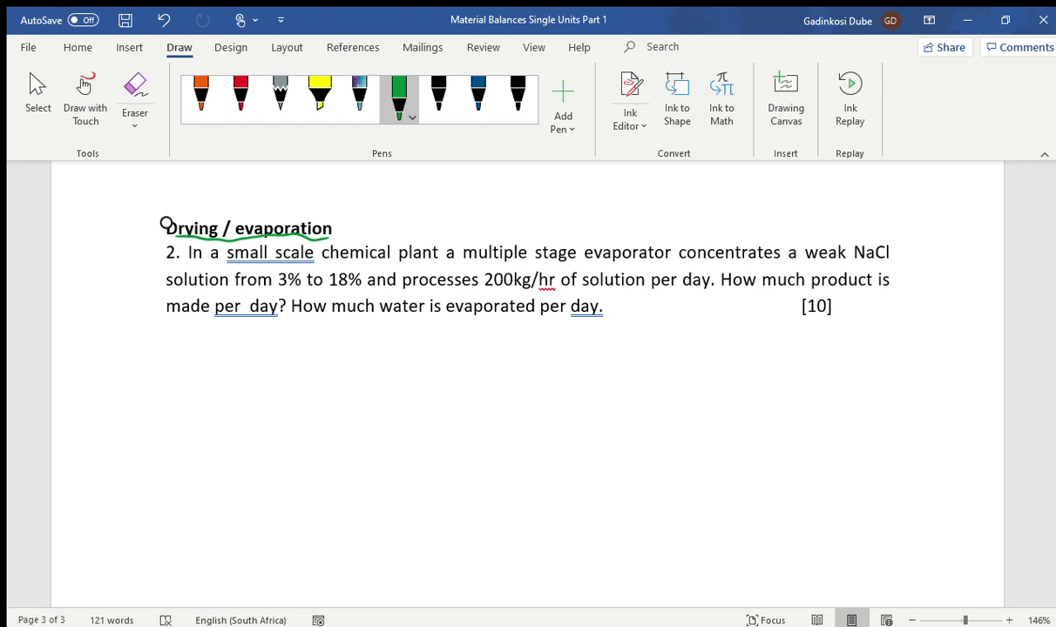
{"action": "left_click_drag", "start_coordinate": [282, 296], "coordinate": [357, 292]}
{"action": "left_click_drag", "start_coordinate": [481, 295], "coordinate": [536, 293]}
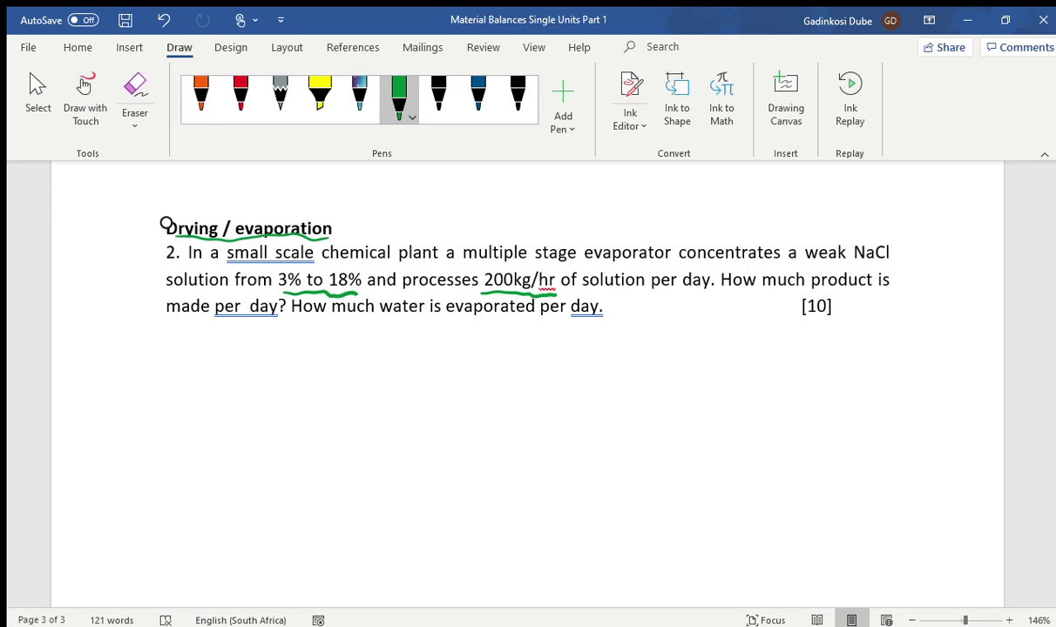
Step: Draw a green rectangle below the question and write EVAPORATOR inside it
{"action": "scroll", "coordinate": [165, 223], "scroll_direction": "down", "scroll_amount": 1}
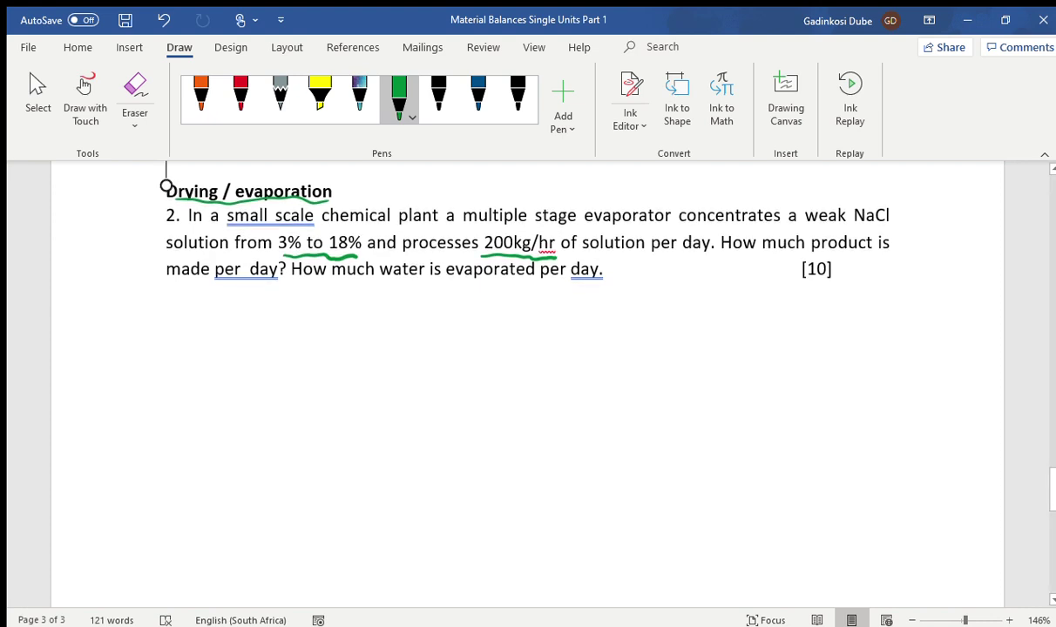
{"action": "mouse_move", "coordinate": [405, 369]}
{"action": "left_mouse_down"}
{"action": "mouse_move", "coordinate": [402, 437]}
{"action": "mouse_move", "coordinate": [561, 441]}
{"action": "left_mouse_up"}
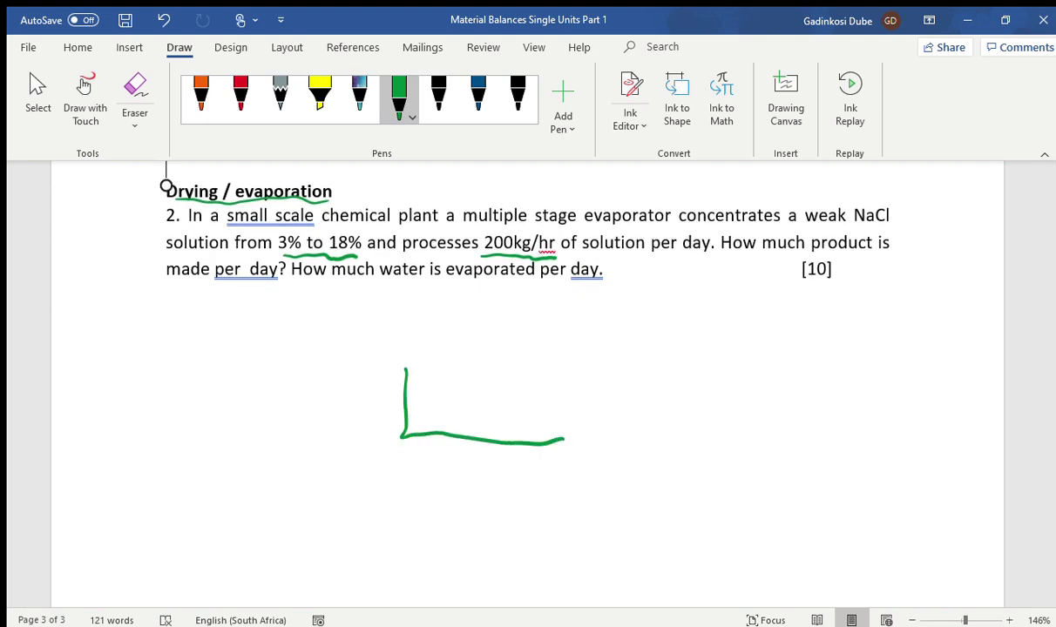
{"action": "mouse_move", "coordinate": [406, 369]}
{"action": "left_mouse_down"}
{"action": "mouse_move", "coordinate": [603, 344]}
{"action": "mouse_move", "coordinate": [621, 366]}
{"action": "mouse_move", "coordinate": [617, 441]}
{"action": "left_mouse_up"}
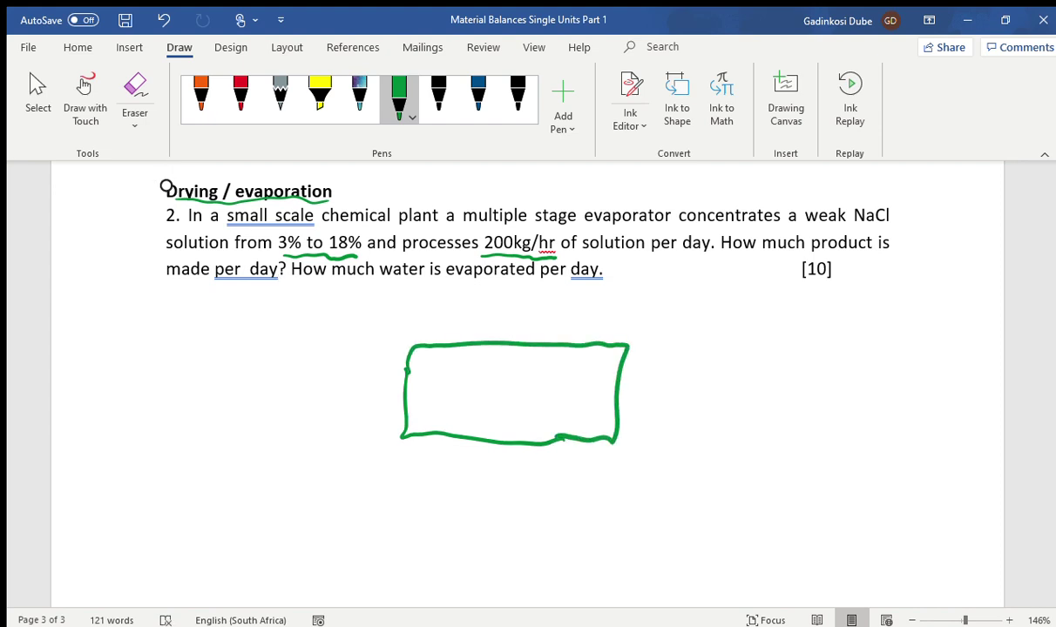
{"action": "mouse_move", "coordinate": [422, 379]}
{"action": "left_mouse_down"}
{"action": "mouse_move", "coordinate": [437, 398]}
{"action": "mouse_move", "coordinate": [435, 377]}
{"action": "left_mouse_up"}
{"action": "mouse_move", "coordinate": [422, 389]}
{"action": "left_mouse_down"}
{"action": "mouse_move", "coordinate": [469, 377]}
{"action": "mouse_move", "coordinate": [488, 399]}
{"action": "left_mouse_up"}
{"action": "mouse_move", "coordinate": [472, 391]}
{"action": "left_mouse_down"}
{"action": "mouse_move", "coordinate": [499, 398]}
{"action": "mouse_move", "coordinate": [520, 376]}
{"action": "mouse_move", "coordinate": [529, 396]}
{"action": "mouse_move", "coordinate": [549, 375]}
{"action": "left_mouse_up"}
{"action": "mouse_move", "coordinate": [548, 376]}
{"action": "left_mouse_down"}
{"action": "mouse_move", "coordinate": [557, 398]}
{"action": "mouse_move", "coordinate": [574, 375]}
{"action": "left_mouse_up"}
{"action": "mouse_move", "coordinate": [566, 376]}
{"action": "left_mouse_down"}
{"action": "mouse_move", "coordinate": [565, 399]}
{"action": "mouse_move", "coordinate": [579, 378]}
{"action": "left_mouse_up"}
{"action": "left_click_drag", "start_coordinate": [592, 377], "coordinate": [601, 398]}
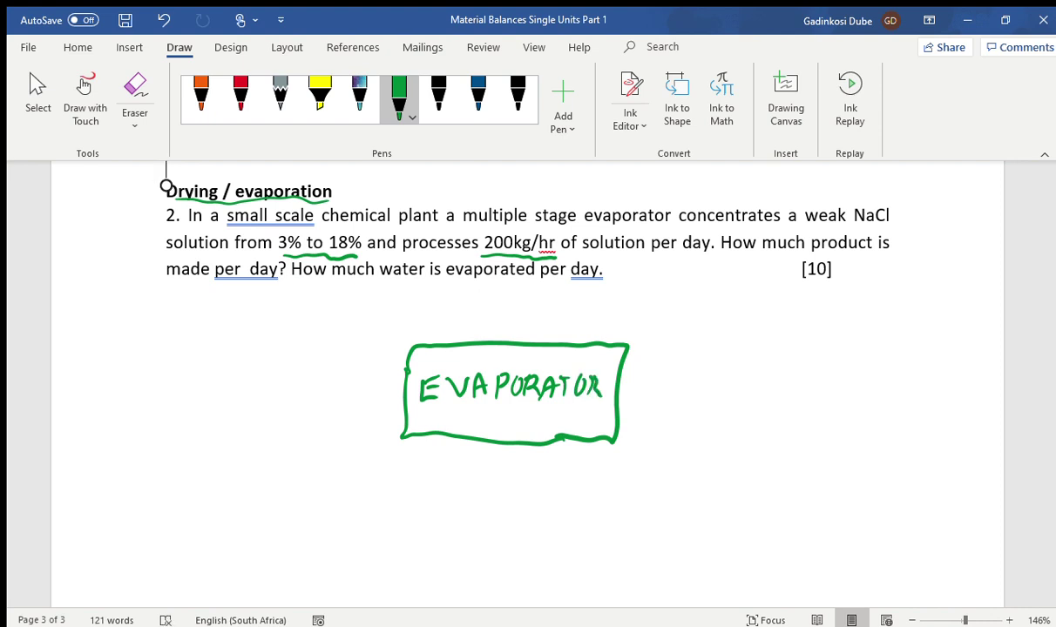
Step: Underline 'processes', then draw the feed arrow into the box labelled F = 200 kg/h
{"action": "left_click_drag", "start_coordinate": [476, 252], "coordinate": [396, 248]}
{"action": "mouse_move", "coordinate": [246, 396]}
{"action": "left_mouse_down"}
{"action": "mouse_move", "coordinate": [401, 386]}
{"action": "mouse_move", "coordinate": [392, 402]}
{"action": "left_mouse_up"}
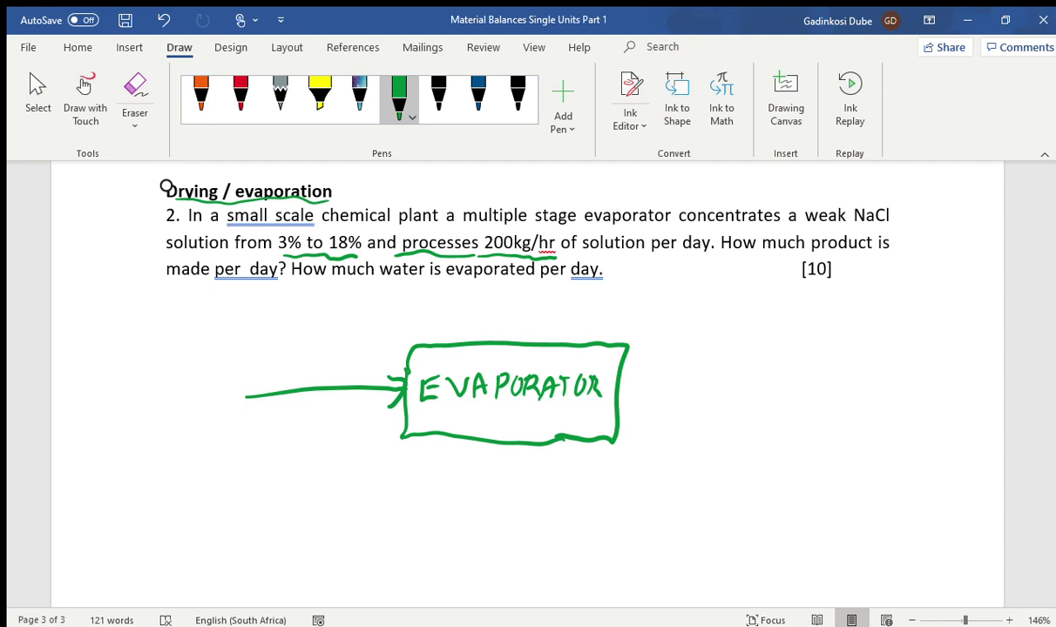
{"action": "mouse_move", "coordinate": [236, 339]}
{"action": "left_mouse_down"}
{"action": "mouse_move", "coordinate": [237, 366]}
{"action": "mouse_move", "coordinate": [255, 337]}
{"action": "left_mouse_up"}
{"action": "mouse_move", "coordinate": [237, 353]}
{"action": "left_mouse_down"}
{"action": "mouse_move", "coordinate": [280, 344]}
{"action": "mouse_move", "coordinate": [311, 353]}
{"action": "mouse_move", "coordinate": [318, 341]}
{"action": "left_mouse_up"}
{"action": "mouse_move", "coordinate": [335, 337]}
{"action": "left_mouse_down"}
{"action": "mouse_move", "coordinate": [329, 349]}
{"action": "mouse_move", "coordinate": [353, 353]}
{"action": "left_mouse_up"}
{"action": "mouse_move", "coordinate": [363, 337]}
{"action": "left_mouse_down"}
{"action": "mouse_move", "coordinate": [357, 348]}
{"action": "mouse_move", "coordinate": [371, 359]}
{"action": "left_mouse_up"}
{"action": "mouse_move", "coordinate": [383, 350]}
{"action": "left_mouse_down"}
{"action": "mouse_move", "coordinate": [404, 308]}
{"action": "mouse_move", "coordinate": [403, 349]}
{"action": "left_mouse_up"}
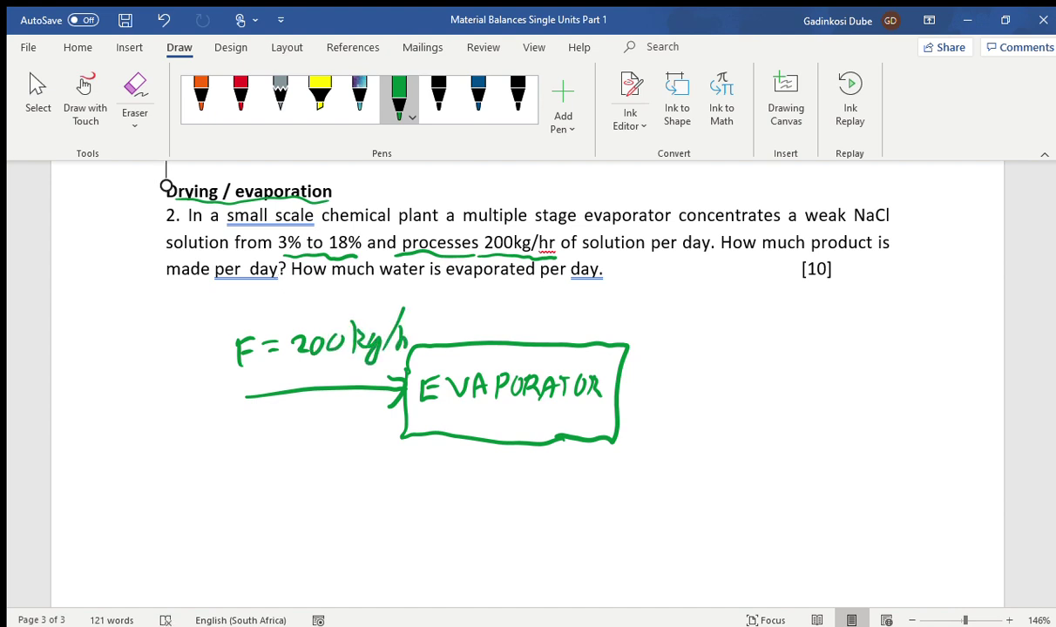
Step: Write the feed composition, 3% NaCl and 97% H2O, under the feed arrow
{"action": "mouse_move", "coordinate": [191, 420]}
{"action": "left_mouse_down"}
{"action": "mouse_move", "coordinate": [200, 426]}
{"action": "mouse_move", "coordinate": [190, 444]}
{"action": "mouse_move", "coordinate": [213, 425]}
{"action": "left_mouse_up"}
{"action": "mouse_move", "coordinate": [230, 417]}
{"action": "left_mouse_down"}
{"action": "mouse_move", "coordinate": [217, 440]}
{"action": "mouse_move", "coordinate": [229, 438]}
{"action": "left_mouse_up"}
{"action": "mouse_move", "coordinate": [242, 439]}
{"action": "left_mouse_down"}
{"action": "mouse_move", "coordinate": [279, 437]}
{"action": "mouse_move", "coordinate": [290, 419]}
{"action": "mouse_move", "coordinate": [311, 440]}
{"action": "mouse_move", "coordinate": [322, 424]}
{"action": "mouse_move", "coordinate": [351, 440]}
{"action": "left_mouse_up"}
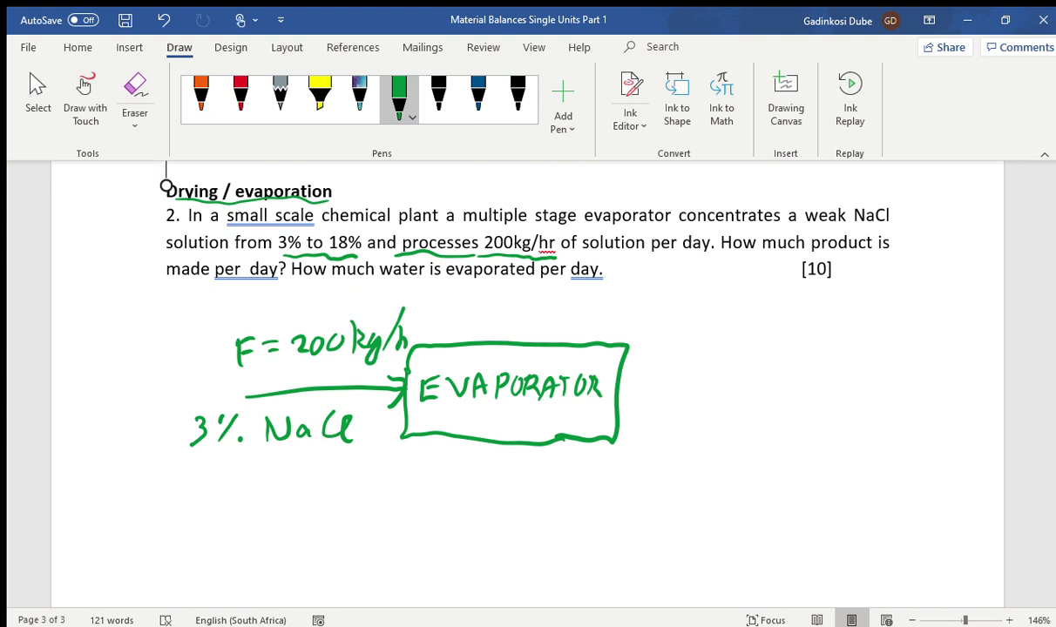
{"action": "mouse_move", "coordinate": [188, 463]}
{"action": "left_mouse_down"}
{"action": "mouse_move", "coordinate": [171, 465]}
{"action": "mouse_move", "coordinate": [184, 486]}
{"action": "mouse_move", "coordinate": [203, 486]}
{"action": "mouse_move", "coordinate": [232, 486]}
{"action": "mouse_move", "coordinate": [233, 465]}
{"action": "left_mouse_up"}
{"action": "left_click_drag", "start_coordinate": [249, 482], "coordinate": [291, 485]}
{"action": "mouse_move", "coordinate": [277, 474]}
{"action": "left_mouse_down"}
{"action": "mouse_move", "coordinate": [309, 486]}
{"action": "mouse_move", "coordinate": [324, 464]}
{"action": "left_mouse_up"}
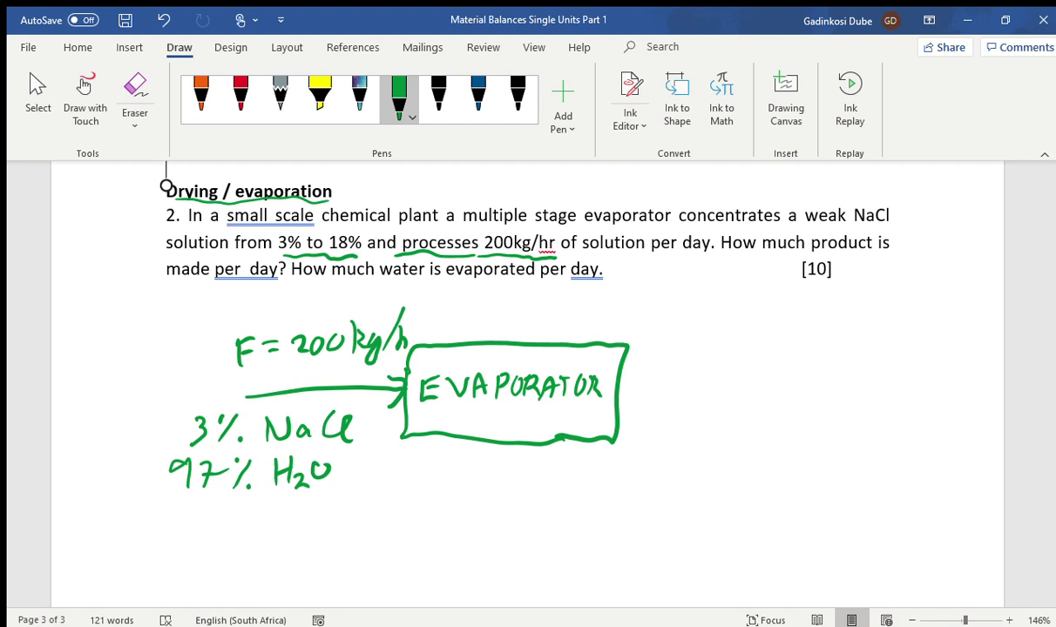
Step: Draw the water outlet arrow W below the evaporator, labelled 100% H2O
{"action": "scroll", "coordinate": [166, 186], "scroll_direction": "down", "scroll_amount": 2}
{"action": "mouse_move", "coordinate": [499, 373]}
{"action": "left_mouse_down"}
{"action": "mouse_move", "coordinate": [497, 459]}
{"action": "mouse_move", "coordinate": [520, 429]}
{"action": "mouse_move", "coordinate": [578, 438]}
{"action": "mouse_move", "coordinate": [593, 422]}
{"action": "left_mouse_up"}
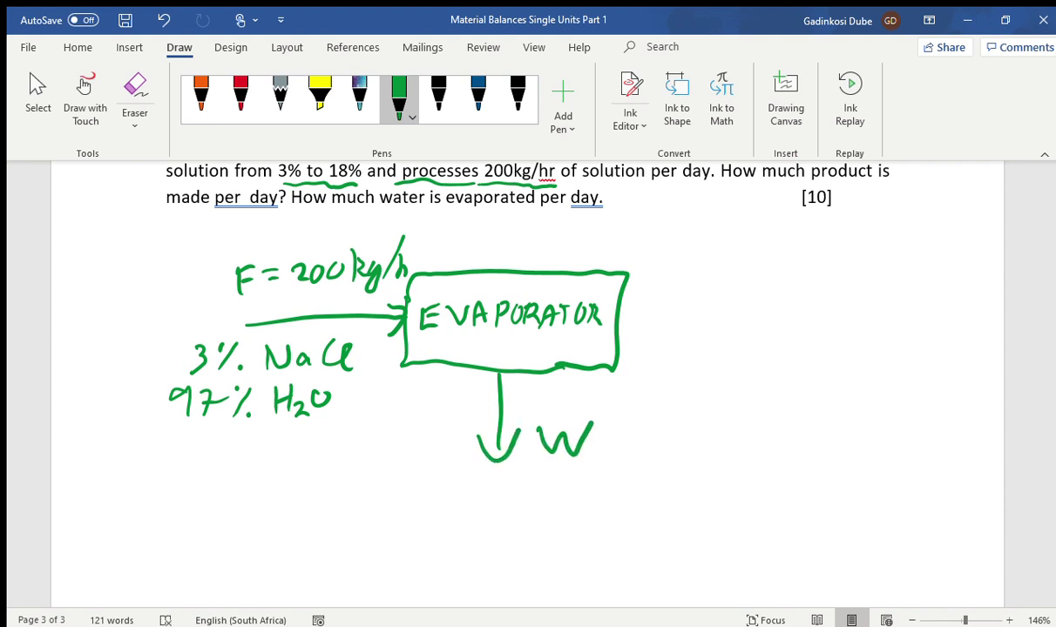
{"action": "mouse_move", "coordinate": [520, 484]}
{"action": "left_mouse_down"}
{"action": "mouse_move", "coordinate": [522, 504]}
{"action": "mouse_move", "coordinate": [556, 488]}
{"action": "mouse_move", "coordinate": [575, 506]}
{"action": "left_mouse_up"}
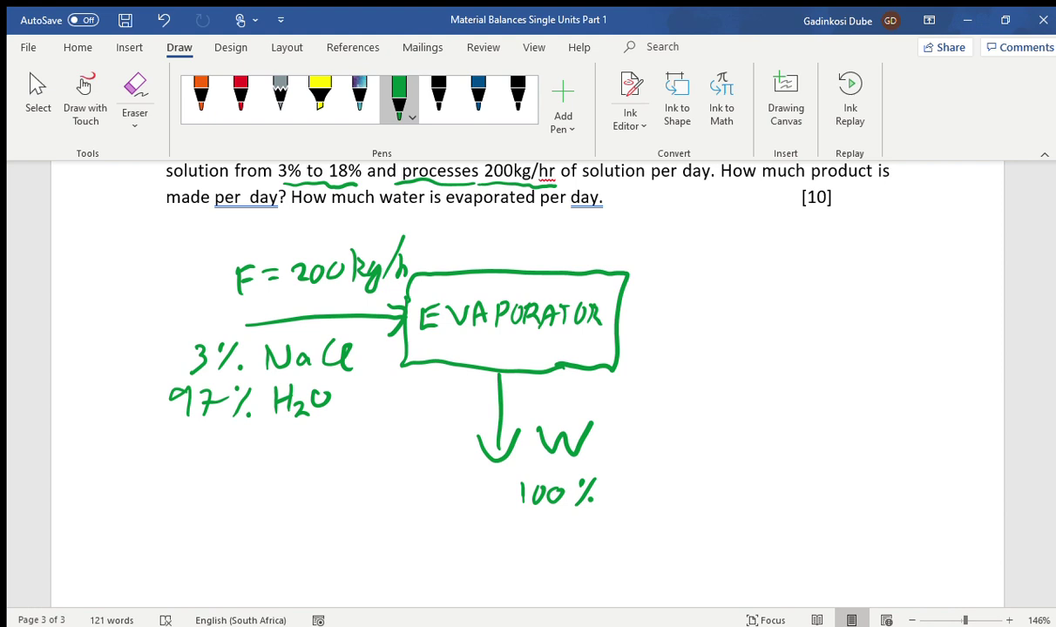
{"action": "left_click_drag", "start_coordinate": [611, 485], "coordinate": [610, 507]}
{"action": "mouse_move", "coordinate": [625, 484]}
{"action": "left_mouse_down"}
{"action": "mouse_move", "coordinate": [623, 506]}
{"action": "mouse_move", "coordinate": [623, 495]}
{"action": "mouse_move", "coordinate": [644, 515]}
{"action": "mouse_move", "coordinate": [656, 489]}
{"action": "left_mouse_up"}
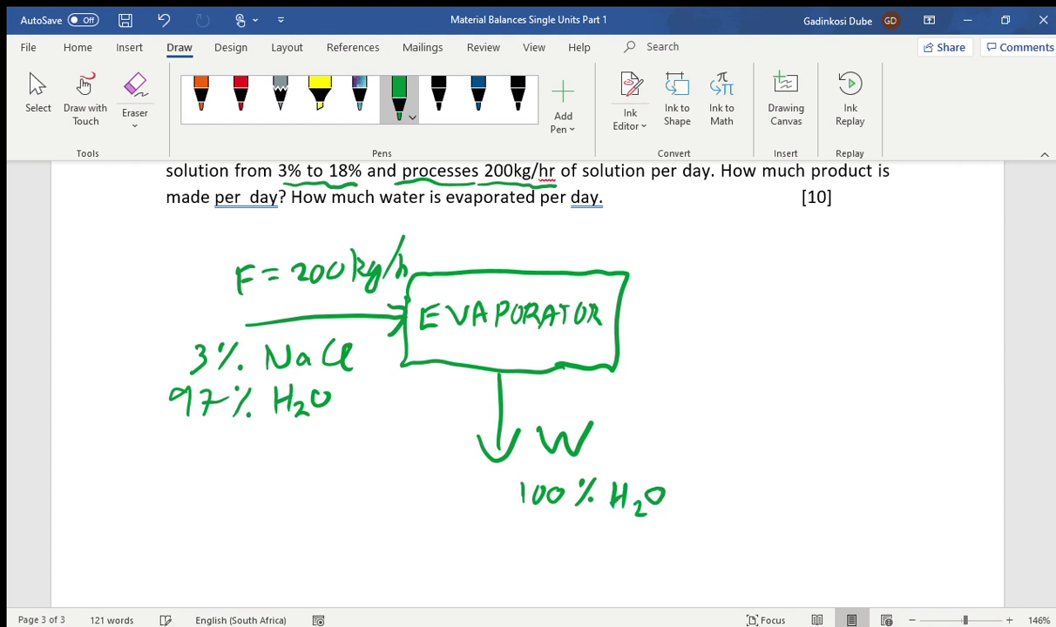
Step: Draw the product arrow leaving the evaporator and label it P = ?
{"action": "left_click_drag", "start_coordinate": [620, 317], "coordinate": [740, 309]}
{"action": "left_click_drag", "start_coordinate": [721, 298], "coordinate": [717, 331]}
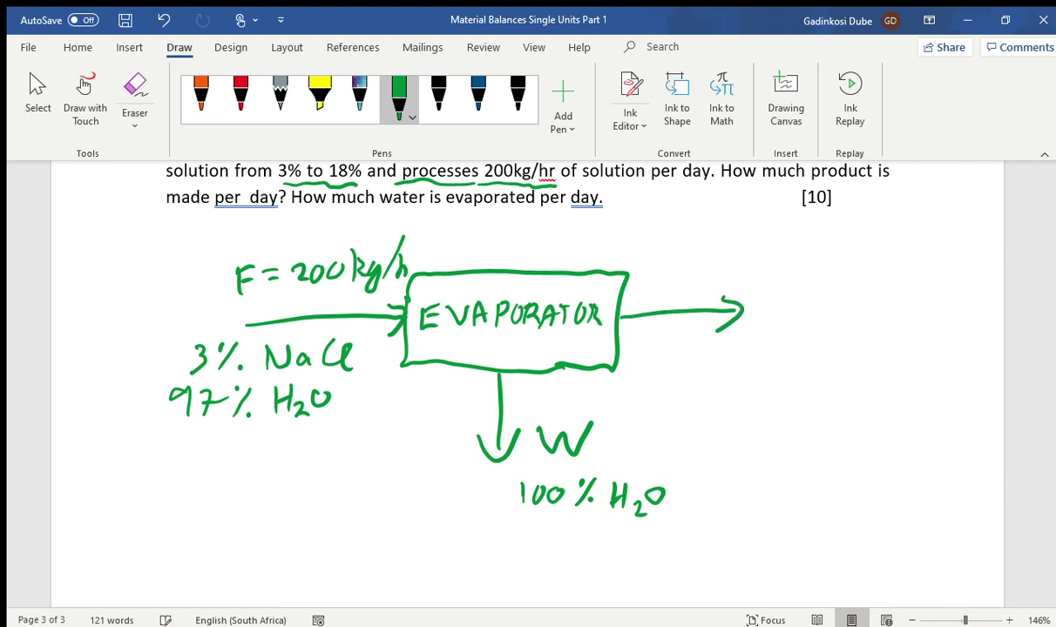
{"action": "left_click_drag", "start_coordinate": [782, 264], "coordinate": [778, 312]}
{"action": "mouse_move", "coordinate": [780, 277]}
{"action": "left_mouse_down"}
{"action": "mouse_move", "coordinate": [777, 311]}
{"action": "mouse_move", "coordinate": [807, 278]}
{"action": "mouse_move", "coordinate": [782, 290]}
{"action": "left_mouse_up"}
{"action": "mouse_move", "coordinate": [820, 295]}
{"action": "left_mouse_down"}
{"action": "mouse_move", "coordinate": [839, 291]}
{"action": "mouse_move", "coordinate": [841, 300]}
{"action": "left_mouse_up"}
{"action": "left_click_drag", "start_coordinate": [864, 275], "coordinate": [883, 287]}
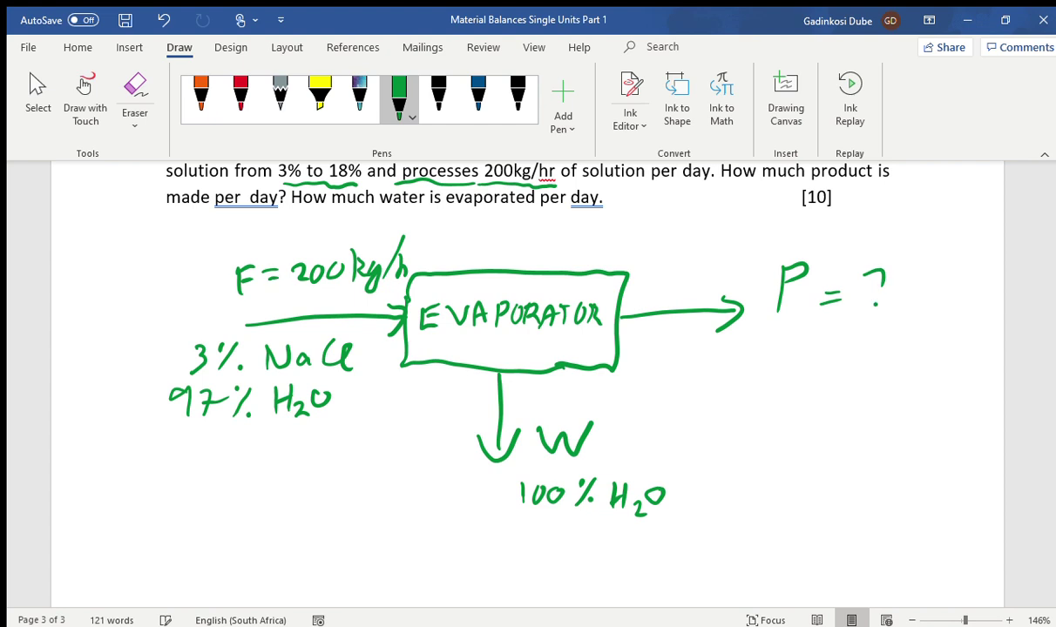
Step: Write the product composition: NaCl 18%, H2O 82%, totalling 100%
{"action": "mouse_move", "coordinate": [783, 346]}
{"action": "left_mouse_down"}
{"action": "mouse_move", "coordinate": [782, 370]}
{"action": "mouse_move", "coordinate": [806, 344]}
{"action": "mouse_move", "coordinate": [834, 370]}
{"action": "mouse_move", "coordinate": [878, 366]}
{"action": "left_mouse_up"}
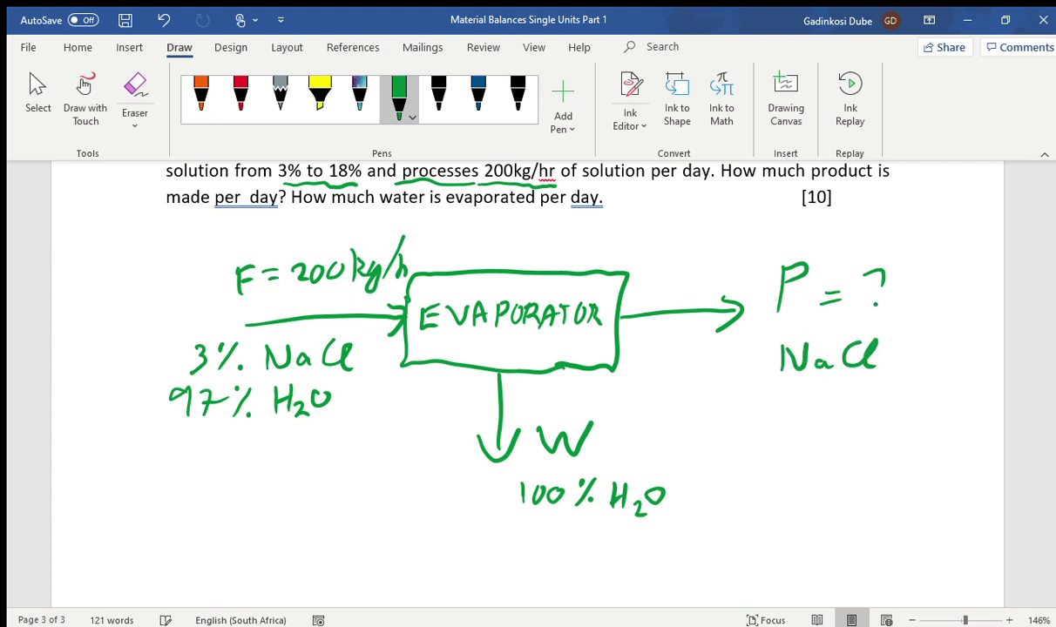
{"action": "mouse_move", "coordinate": [914, 344]}
{"action": "left_mouse_down"}
{"action": "mouse_move", "coordinate": [913, 369]}
{"action": "mouse_move", "coordinate": [932, 344]}
{"action": "mouse_move", "coordinate": [949, 369]}
{"action": "mouse_move", "coordinate": [951, 351]}
{"action": "left_mouse_up"}
{"action": "left_click_drag", "start_coordinate": [964, 364], "coordinate": [965, 367]}
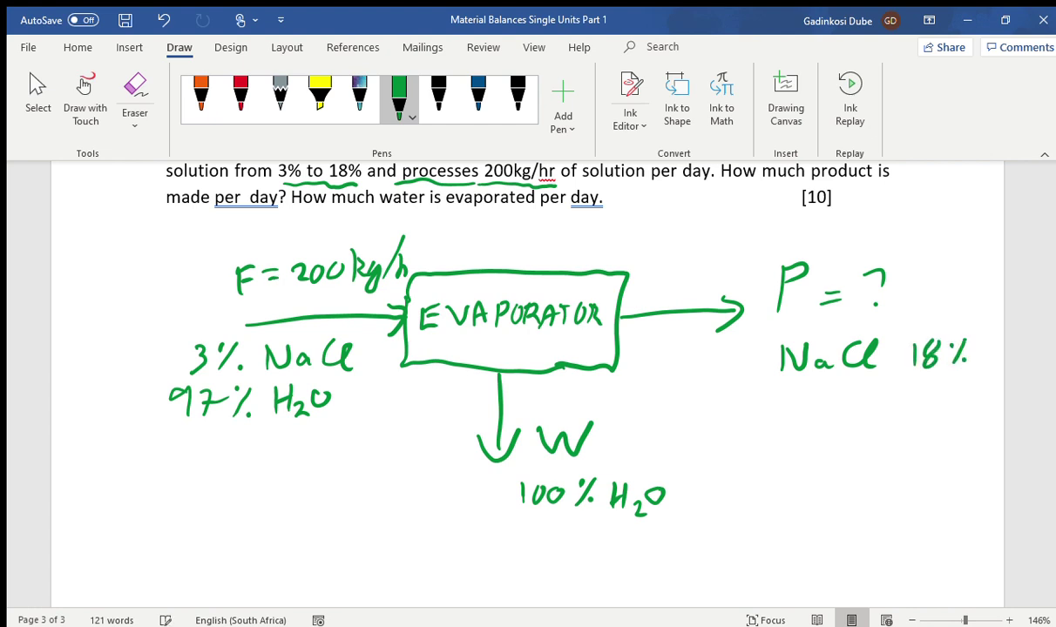
{"action": "left_click_drag", "start_coordinate": [795, 390], "coordinate": [796, 414]}
{"action": "mouse_move", "coordinate": [807, 387]}
{"action": "left_mouse_down"}
{"action": "mouse_move", "coordinate": [807, 417]}
{"action": "mouse_move", "coordinate": [807, 401]}
{"action": "left_mouse_up"}
{"action": "mouse_move", "coordinate": [819, 407]}
{"action": "left_mouse_down"}
{"action": "mouse_move", "coordinate": [833, 425]}
{"action": "mouse_move", "coordinate": [849, 394]}
{"action": "left_mouse_up"}
{"action": "mouse_move", "coordinate": [916, 386]}
{"action": "left_mouse_down"}
{"action": "mouse_move", "coordinate": [906, 402]}
{"action": "mouse_move", "coordinate": [916, 387]}
{"action": "mouse_move", "coordinate": [970, 402]}
{"action": "left_mouse_up"}
{"action": "mouse_move", "coordinate": [888, 424]}
{"action": "left_mouse_down"}
{"action": "mouse_move", "coordinate": [964, 405]}
{"action": "mouse_move", "coordinate": [911, 447]}
{"action": "left_mouse_up"}
{"action": "left_click_drag", "start_coordinate": [929, 429], "coordinate": [968, 445]}
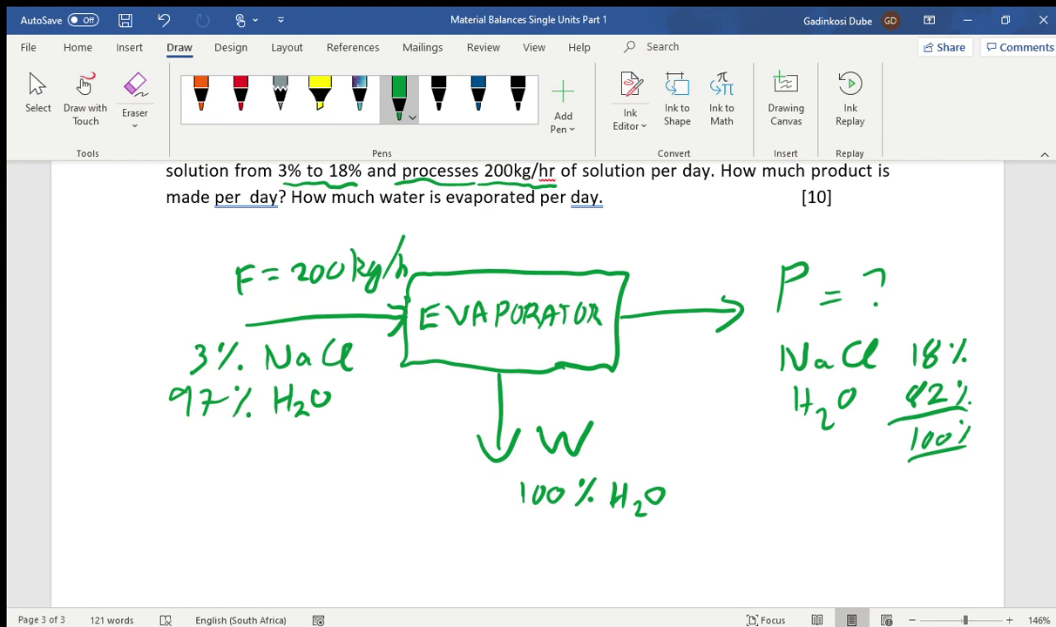
Step: Handwrite 'BASIS: 200 kg/hr' below the flow diagram
{"action": "scroll", "coordinate": [527, 348], "scroll_direction": "down", "scroll_amount": 2}
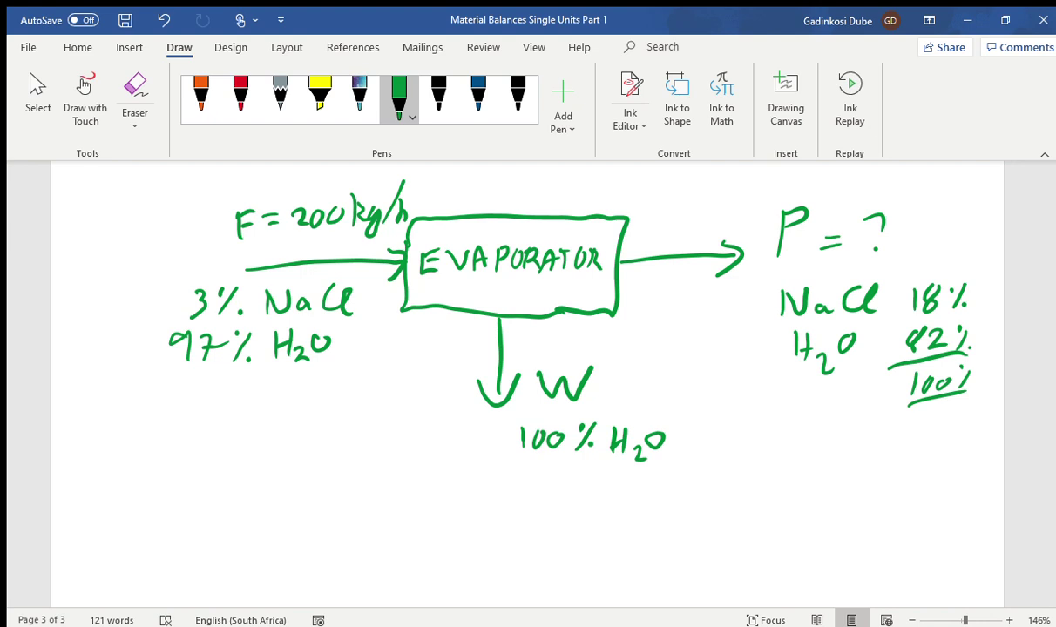
{"action": "scroll", "coordinate": [527, 383], "scroll_direction": "down", "scroll_amount": 1}
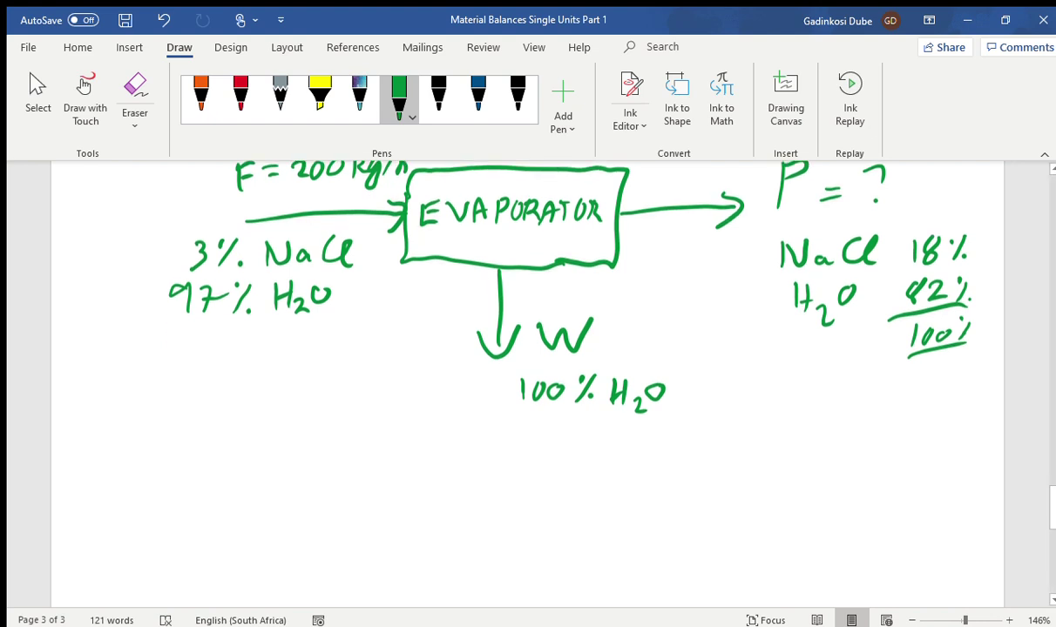
{"action": "scroll", "coordinate": [527, 383], "scroll_direction": "up", "scroll_amount": 1}
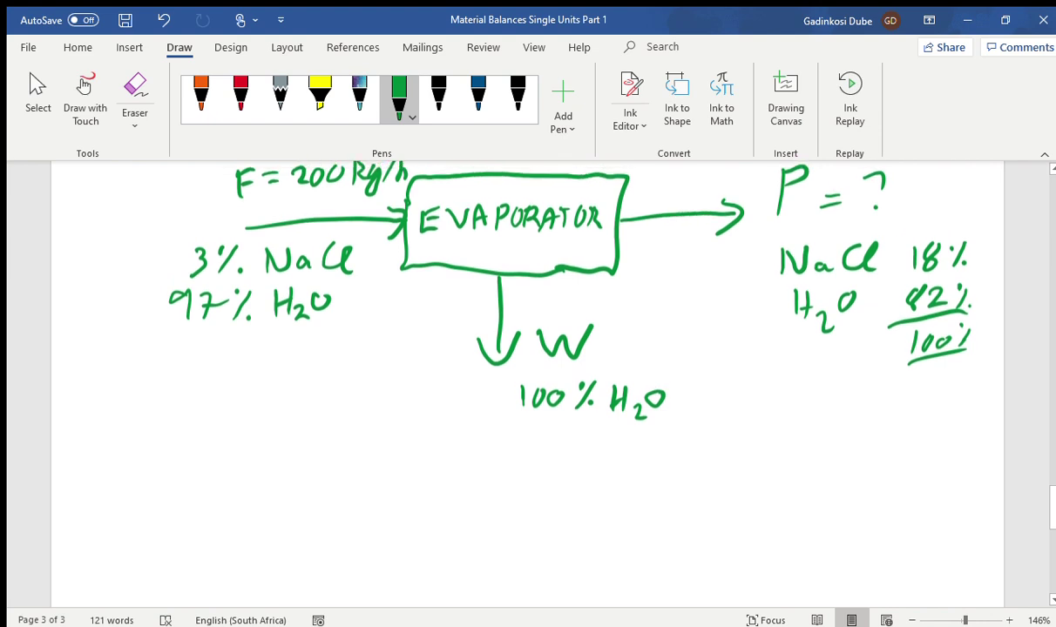
{"action": "scroll", "coordinate": [527, 384], "scroll_direction": "down", "scroll_amount": 2}
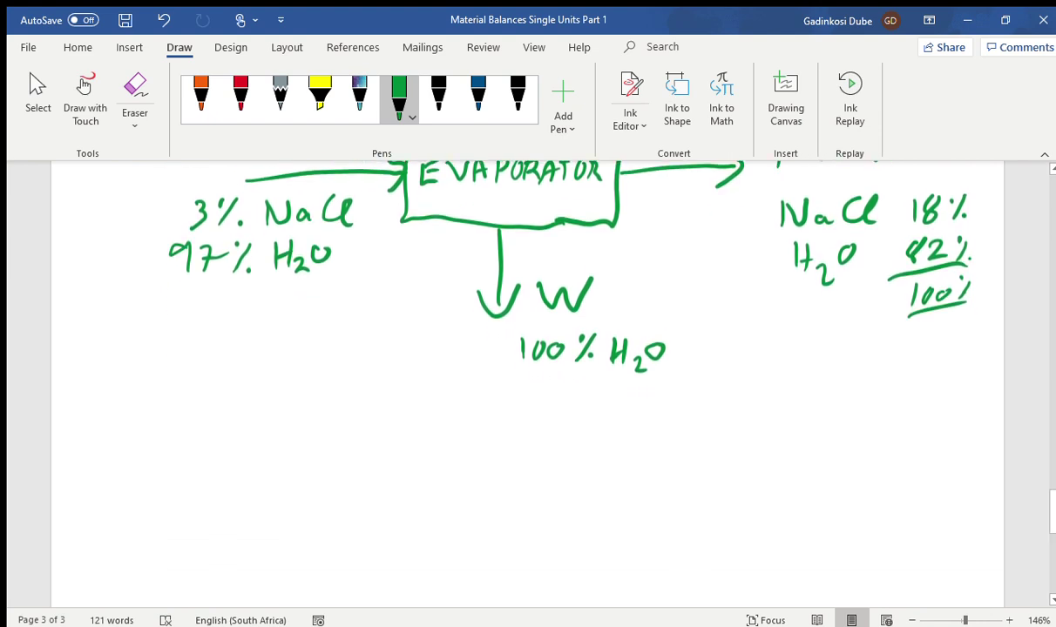
{"action": "left_click_drag", "start_coordinate": [479, 403], "coordinate": [480, 442]}
{"action": "mouse_move", "coordinate": [480, 404]}
{"action": "left_mouse_down"}
{"action": "mouse_move", "coordinate": [482, 441]}
{"action": "mouse_move", "coordinate": [528, 443]}
{"action": "mouse_move", "coordinate": [524, 427]}
{"action": "left_mouse_up"}
{"action": "left_click_drag", "start_coordinate": [545, 411], "coordinate": [528, 441]}
{"action": "left_click_drag", "start_coordinate": [564, 409], "coordinate": [571, 439]}
{"action": "left_click_drag", "start_coordinate": [609, 406], "coordinate": [608, 417]}
{"action": "left_click", "coordinate": [600, 448]}
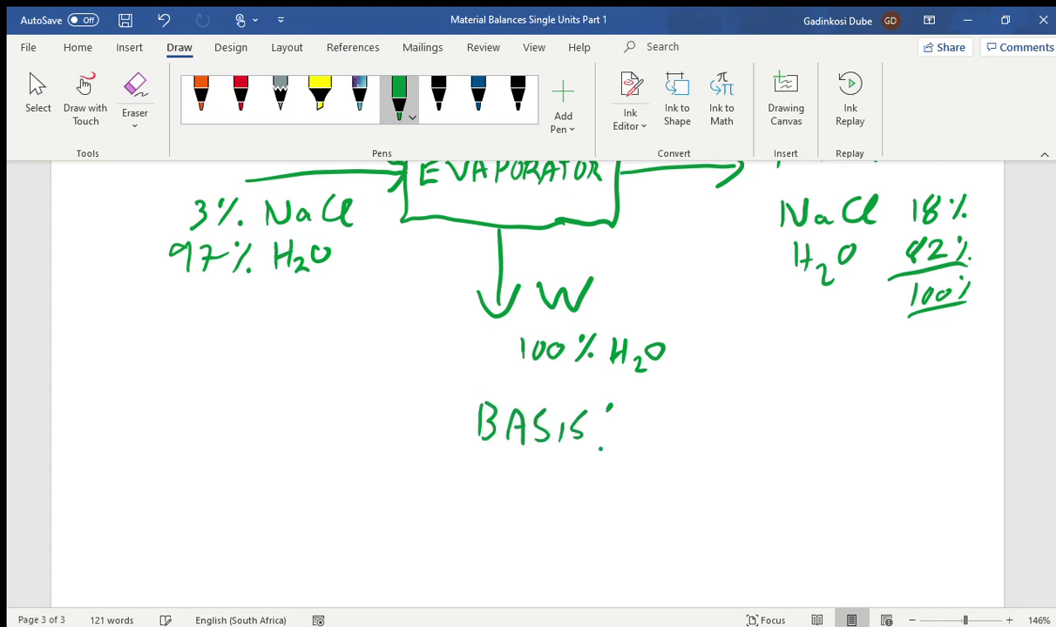
{"action": "scroll", "coordinate": [527, 383], "scroll_direction": "up", "scroll_amount": 1}
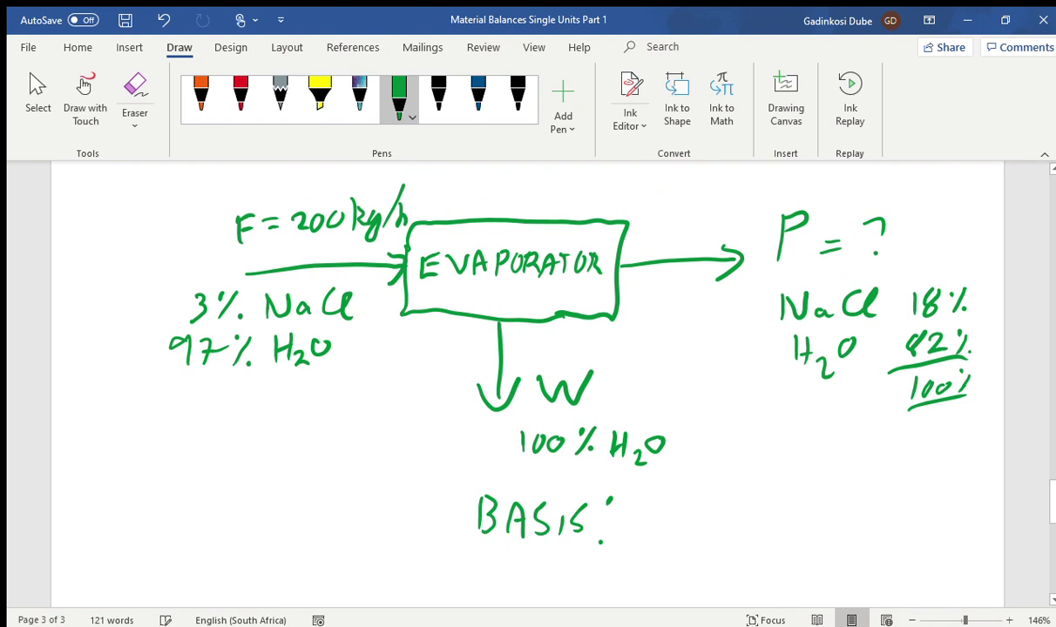
{"action": "scroll", "coordinate": [527, 384], "scroll_direction": "down", "scroll_amount": 1}
{"action": "mouse_move", "coordinate": [643, 430]}
{"action": "left_mouse_down"}
{"action": "mouse_move", "coordinate": [666, 448]}
{"action": "mouse_move", "coordinate": [702, 450]}
{"action": "mouse_move", "coordinate": [704, 437]}
{"action": "mouse_move", "coordinate": [722, 456]}
{"action": "mouse_move", "coordinate": [759, 445]}
{"action": "mouse_move", "coordinate": [748, 477]}
{"action": "left_mouse_up"}
{"action": "mouse_move", "coordinate": [789, 413]}
{"action": "left_mouse_down"}
{"action": "mouse_move", "coordinate": [780, 461]}
{"action": "mouse_move", "coordinate": [843, 450]}
{"action": "left_mouse_up"}
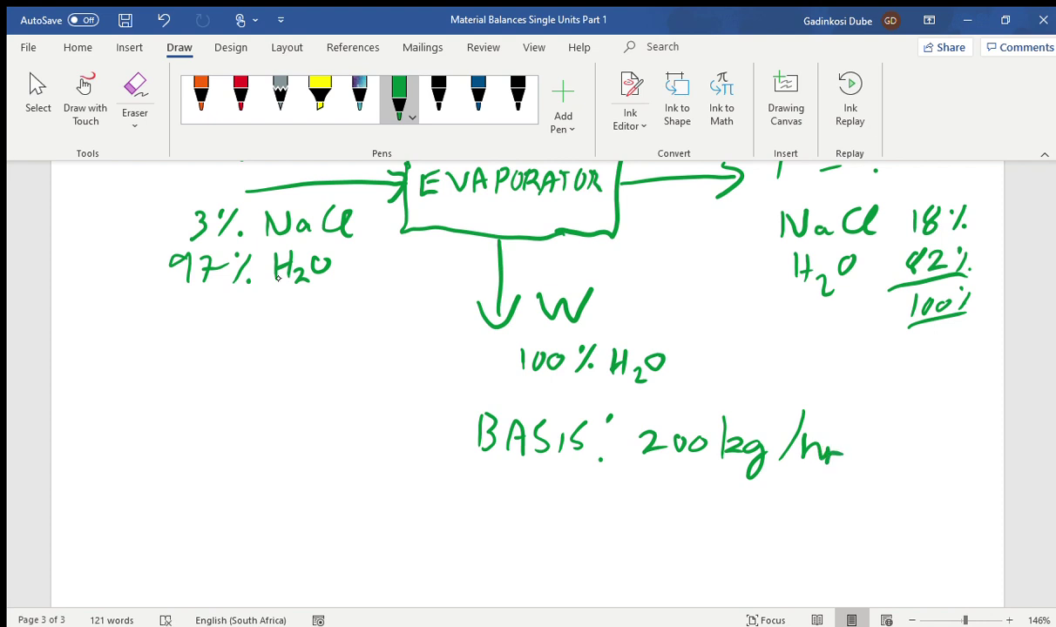
Step: Begin writing the 'OVERALL BALANCE' heading beneath the basis
{"action": "scroll", "coordinate": [527, 383], "scroll_direction": "down", "scroll_amount": 1}
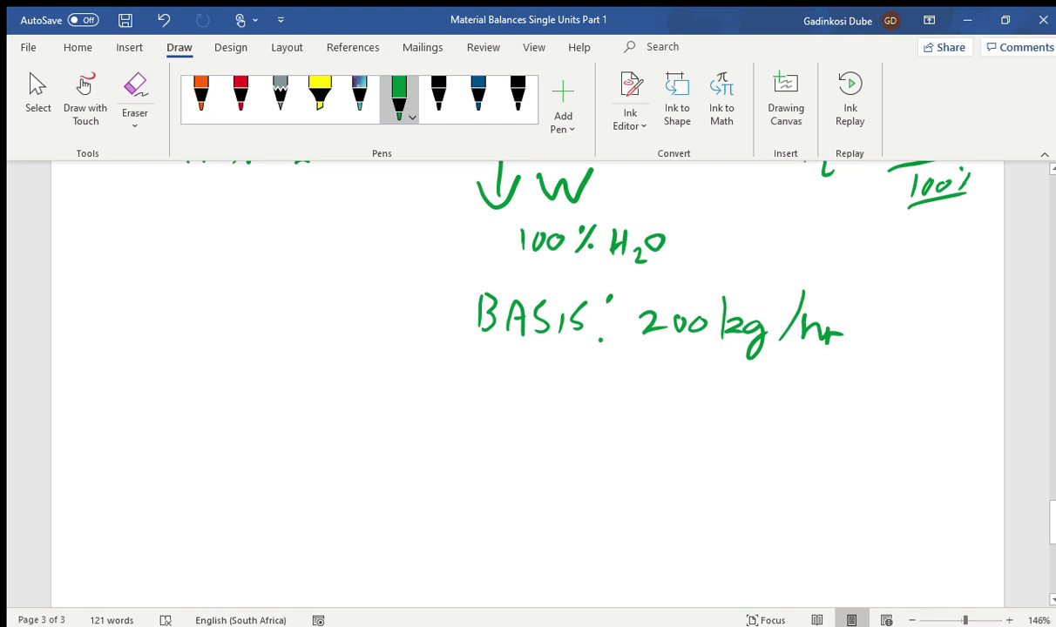
{"action": "mouse_move", "coordinate": [138, 393]}
{"action": "left_mouse_down"}
{"action": "mouse_move", "coordinate": [165, 416]}
{"action": "mouse_move", "coordinate": [170, 397]}
{"action": "mouse_move", "coordinate": [197, 411]}
{"action": "mouse_move", "coordinate": [202, 393]}
{"action": "mouse_move", "coordinate": [228, 417]}
{"action": "left_mouse_up"}
{"action": "mouse_move", "coordinate": [234, 417]}
{"action": "left_mouse_down"}
{"action": "mouse_move", "coordinate": [248, 396]}
{"action": "mouse_move", "coordinate": [253, 416]}
{"action": "mouse_move", "coordinate": [271, 415]}
{"action": "left_mouse_up"}
{"action": "mouse_move", "coordinate": [274, 393]}
{"action": "left_mouse_down"}
{"action": "mouse_move", "coordinate": [288, 415]}
{"action": "mouse_move", "coordinate": [324, 417]}
{"action": "left_mouse_up"}
{"action": "mouse_move", "coordinate": [340, 419]}
{"action": "left_mouse_down"}
{"action": "mouse_move", "coordinate": [350, 393]}
{"action": "mouse_move", "coordinate": [358, 420]}
{"action": "left_mouse_up"}
{"action": "mouse_move", "coordinate": [361, 393]}
{"action": "left_mouse_down"}
{"action": "mouse_move", "coordinate": [395, 401]}
{"action": "mouse_move", "coordinate": [396, 422]}
{"action": "mouse_move", "coordinate": [401, 406]}
{"action": "mouse_move", "coordinate": [406, 419]}
{"action": "mouse_move", "coordinate": [441, 418]}
{"action": "left_mouse_up"}
Step: Finish the heading as 'OVERALL BALANCE:' with the final E and a colon
{"action": "left_click_drag", "start_coordinate": [441, 418], "coordinate": [466, 417]}
{"action": "mouse_move", "coordinate": [441, 394]}
{"action": "left_mouse_down"}
{"action": "mouse_move", "coordinate": [461, 392]}
{"action": "mouse_move", "coordinate": [459, 406]}
{"action": "left_mouse_up"}
{"action": "left_click", "coordinate": [489, 396]}
{"action": "left_click", "coordinate": [490, 416]}
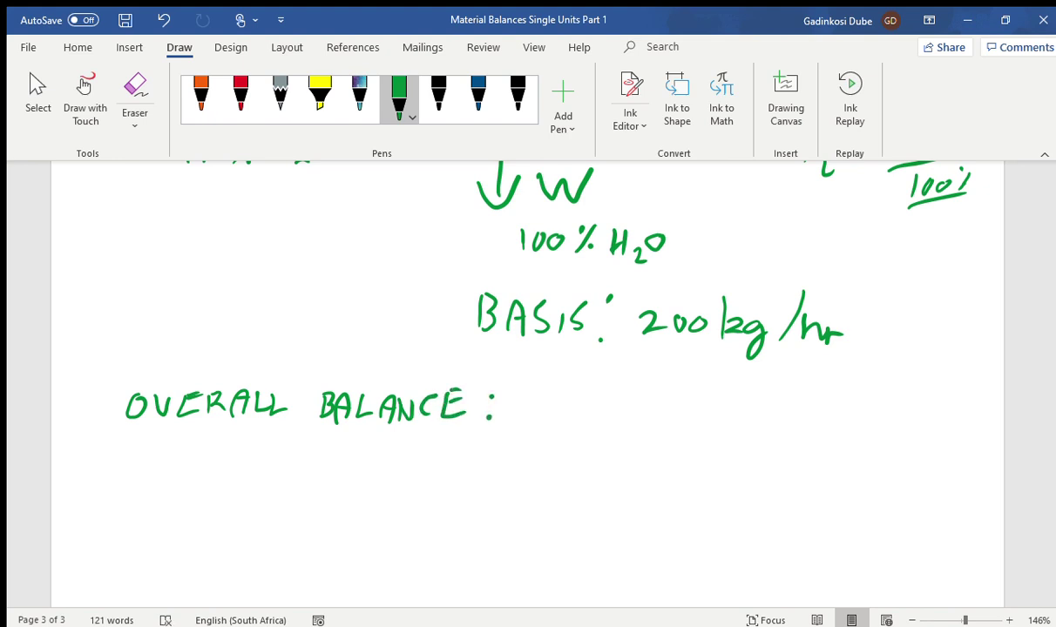
Step: Write F = W + P after the overall balance heading
{"action": "scroll", "coordinate": [523, 383], "scroll_direction": "up", "scroll_amount": 4}
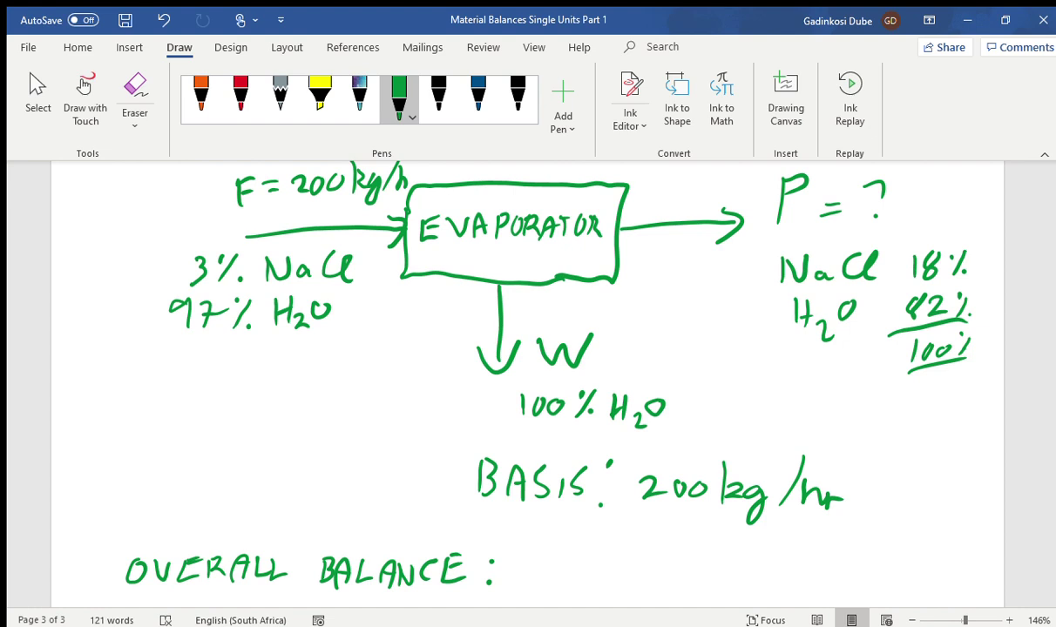
{"action": "scroll", "coordinate": [527, 383], "scroll_direction": "down", "scroll_amount": 4}
{"action": "mouse_move", "coordinate": [557, 434]}
{"action": "left_mouse_down"}
{"action": "mouse_move", "coordinate": [582, 398]}
{"action": "mouse_move", "coordinate": [580, 415]}
{"action": "mouse_move", "coordinate": [648, 414]}
{"action": "mouse_move", "coordinate": [649, 426]}
{"action": "left_mouse_up"}
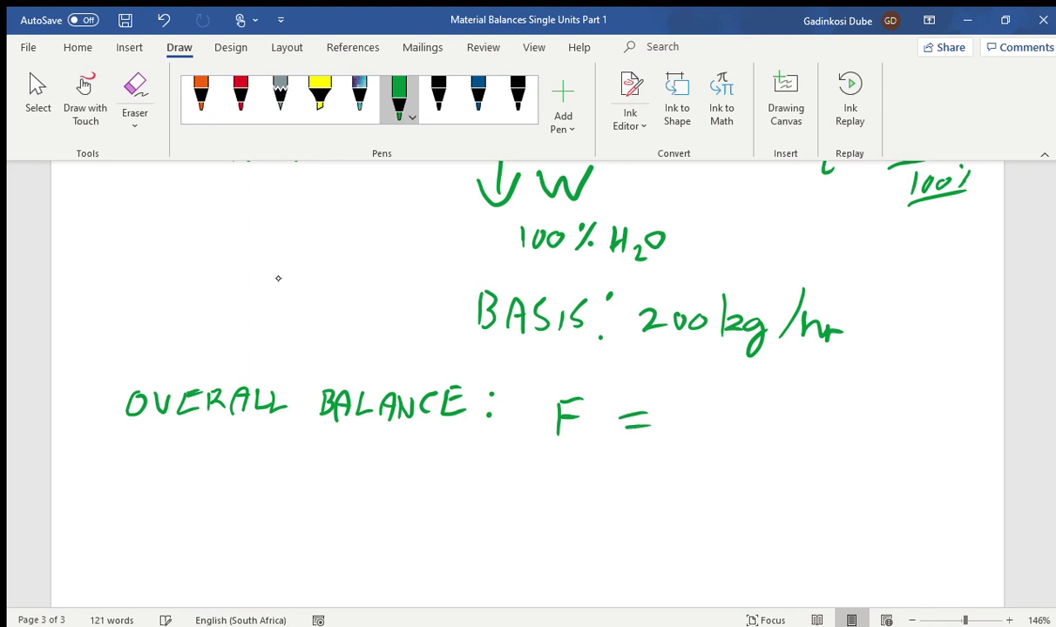
{"action": "mouse_move", "coordinate": [702, 403]}
{"action": "left_mouse_down"}
{"action": "mouse_move", "coordinate": [705, 430]}
{"action": "mouse_move", "coordinate": [754, 409]}
{"action": "mouse_move", "coordinate": [801, 440]}
{"action": "left_mouse_up"}
{"action": "left_click_drag", "start_coordinate": [787, 422], "coordinate": [816, 421]}
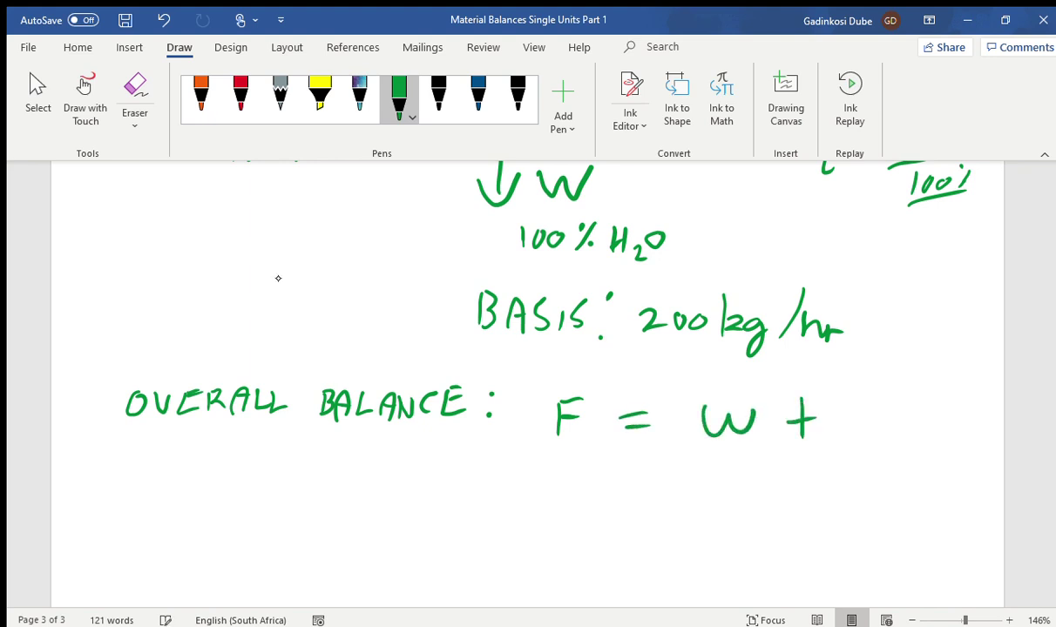
{"action": "left_click_drag", "start_coordinate": [862, 394], "coordinate": [860, 433]}
{"action": "mouse_move", "coordinate": [863, 393]}
{"action": "left_mouse_down"}
{"action": "mouse_move", "coordinate": [882, 389]}
{"action": "mouse_move", "coordinate": [898, 404]}
{"action": "mouse_move", "coordinate": [860, 408]}
{"action": "left_mouse_up"}
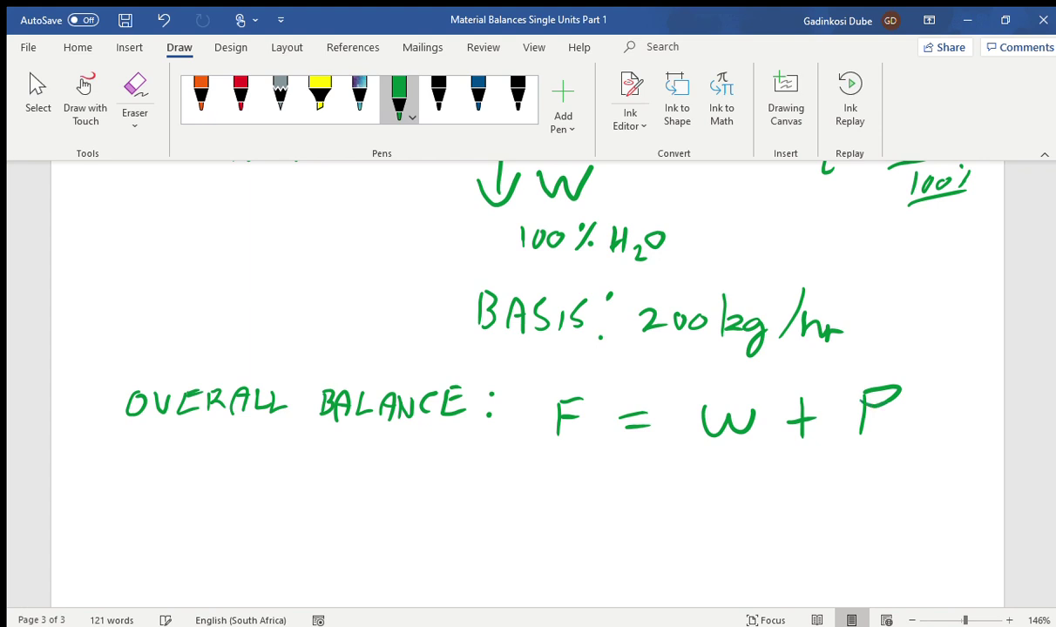
Step: Write IN = OUT below F = W + P
{"action": "scroll", "coordinate": [165, 491], "scroll_direction": "up", "scroll_amount": 10}
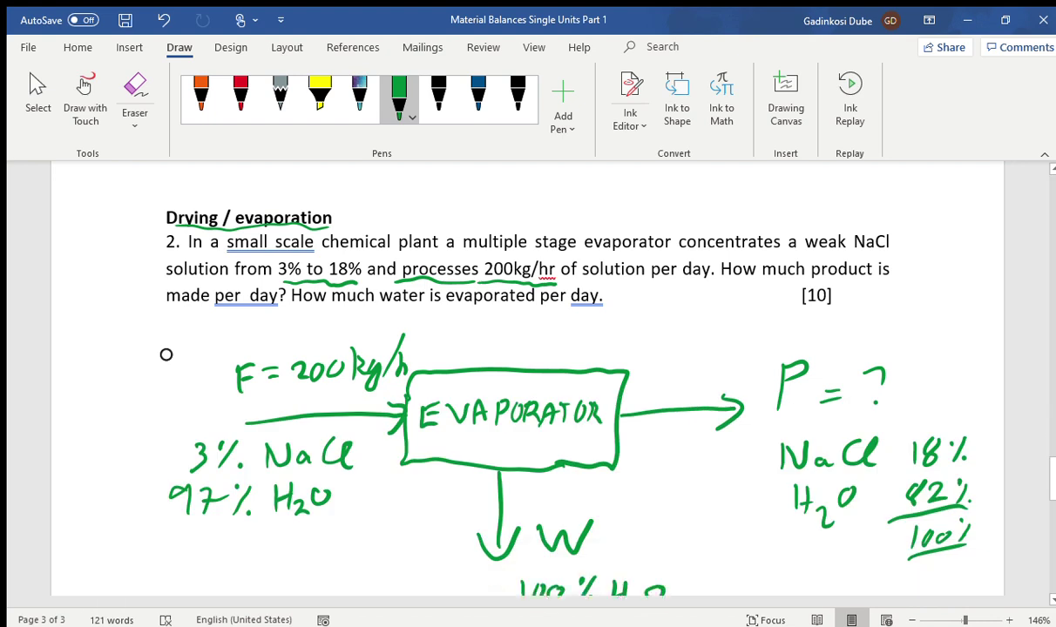
{"action": "scroll", "coordinate": [165, 354], "scroll_direction": "down", "scroll_amount": 3}
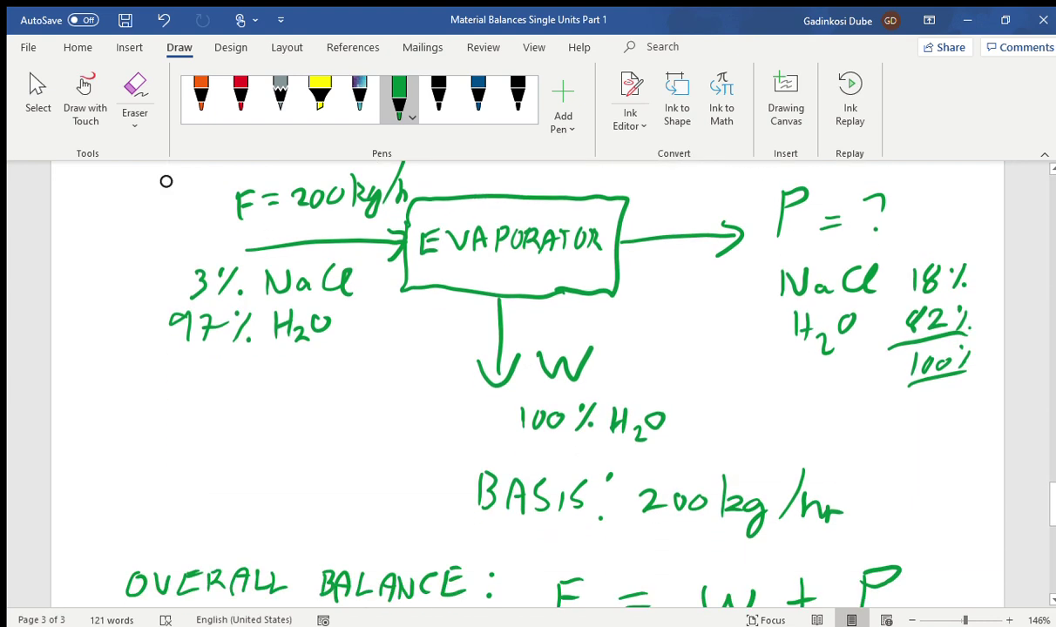
{"action": "scroll", "coordinate": [165, 180], "scroll_direction": "down", "scroll_amount": 3}
{"action": "mouse_move", "coordinate": [540, 454]}
{"action": "left_mouse_down"}
{"action": "mouse_move", "coordinate": [540, 485]}
{"action": "mouse_move", "coordinate": [547, 452]}
{"action": "left_mouse_up"}
{"action": "mouse_move", "coordinate": [533, 488]}
{"action": "left_mouse_down"}
{"action": "mouse_move", "coordinate": [562, 484]}
{"action": "mouse_move", "coordinate": [555, 460]}
{"action": "mouse_move", "coordinate": [572, 478]}
{"action": "mouse_move", "coordinate": [596, 455]}
{"action": "mouse_move", "coordinate": [664, 458]}
{"action": "left_mouse_up"}
{"action": "mouse_move", "coordinate": [636, 478]}
{"action": "left_mouse_down"}
{"action": "mouse_move", "coordinate": [658, 461]}
{"action": "mouse_move", "coordinate": [663, 476]}
{"action": "mouse_move", "coordinate": [716, 460]}
{"action": "mouse_move", "coordinate": [782, 462]}
{"action": "mouse_move", "coordinate": [777, 479]}
{"action": "mouse_move", "coordinate": [796, 454]}
{"action": "left_mouse_up"}
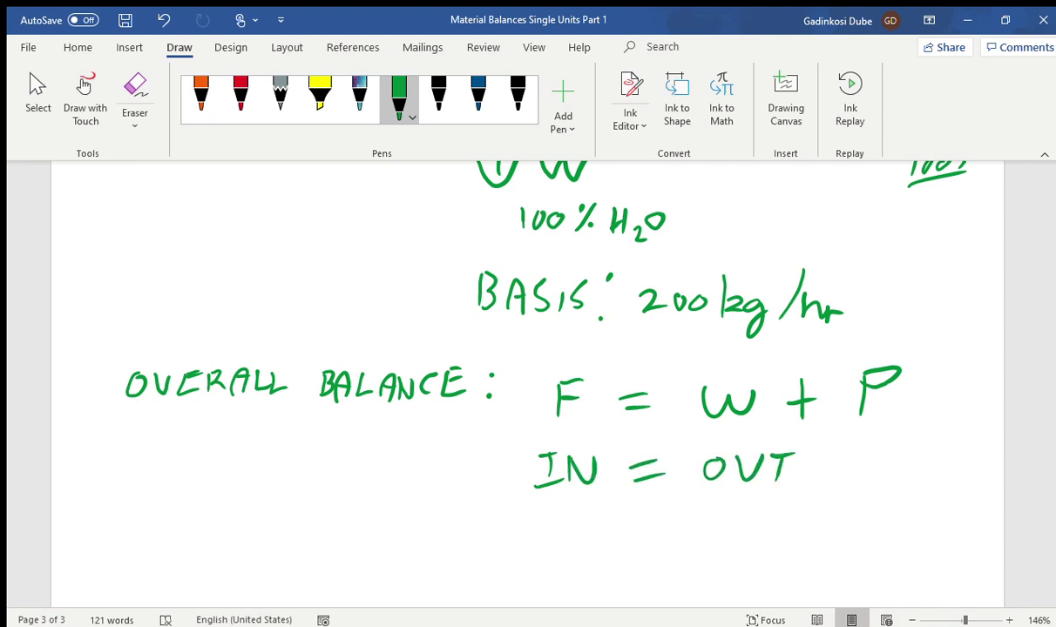
Step: Draw a curved arrow from F and write 200 = W + P at its tip
{"action": "scroll", "coordinate": [527, 384], "scroll_direction": "down", "scroll_amount": 3}
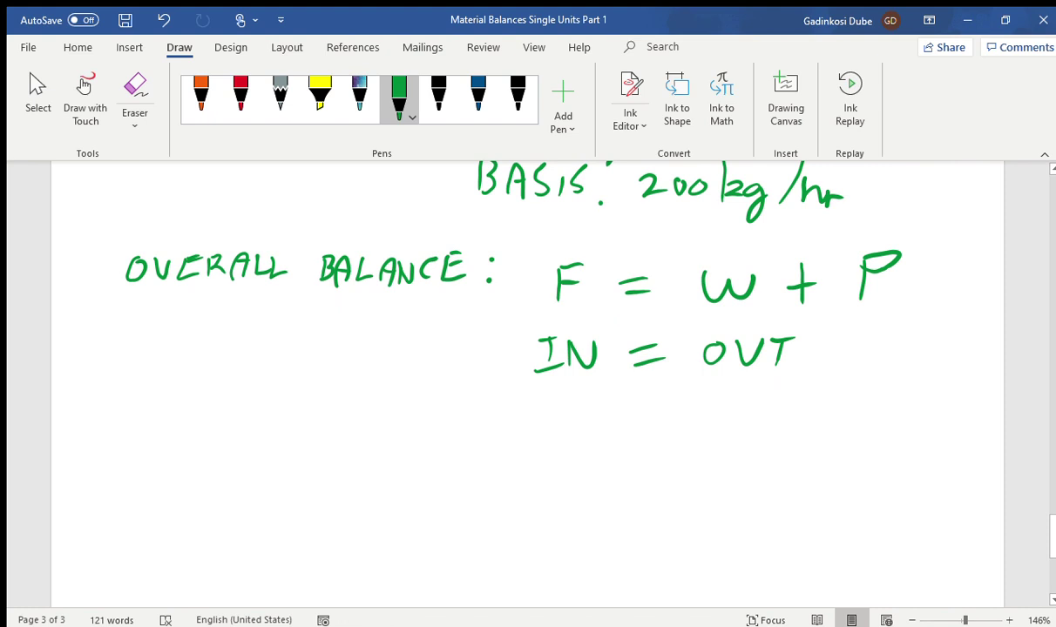
{"action": "mouse_move", "coordinate": [547, 304]}
{"action": "left_mouse_down"}
{"action": "mouse_move", "coordinate": [495, 347]}
{"action": "mouse_move", "coordinate": [481, 397]}
{"action": "mouse_move", "coordinate": [506, 416]}
{"action": "left_mouse_up"}
{"action": "mouse_move", "coordinate": [516, 403]}
{"action": "left_mouse_down"}
{"action": "mouse_move", "coordinate": [507, 435]}
{"action": "mouse_move", "coordinate": [589, 455]}
{"action": "left_mouse_up"}
{"action": "left_click_drag", "start_coordinate": [616, 437], "coordinate": [614, 452]}
{"action": "mouse_move", "coordinate": [647, 428]}
{"action": "left_mouse_down"}
{"action": "mouse_move", "coordinate": [696, 432]}
{"action": "mouse_move", "coordinate": [702, 446]}
{"action": "left_mouse_up"}
{"action": "mouse_move", "coordinate": [735, 427]}
{"action": "left_mouse_down"}
{"action": "mouse_move", "coordinate": [784, 427]}
{"action": "mouse_move", "coordinate": [818, 449]}
{"action": "mouse_move", "coordinate": [834, 432]}
{"action": "mouse_move", "coordinate": [867, 442]}
{"action": "mouse_move", "coordinate": [871, 428]}
{"action": "left_mouse_up"}
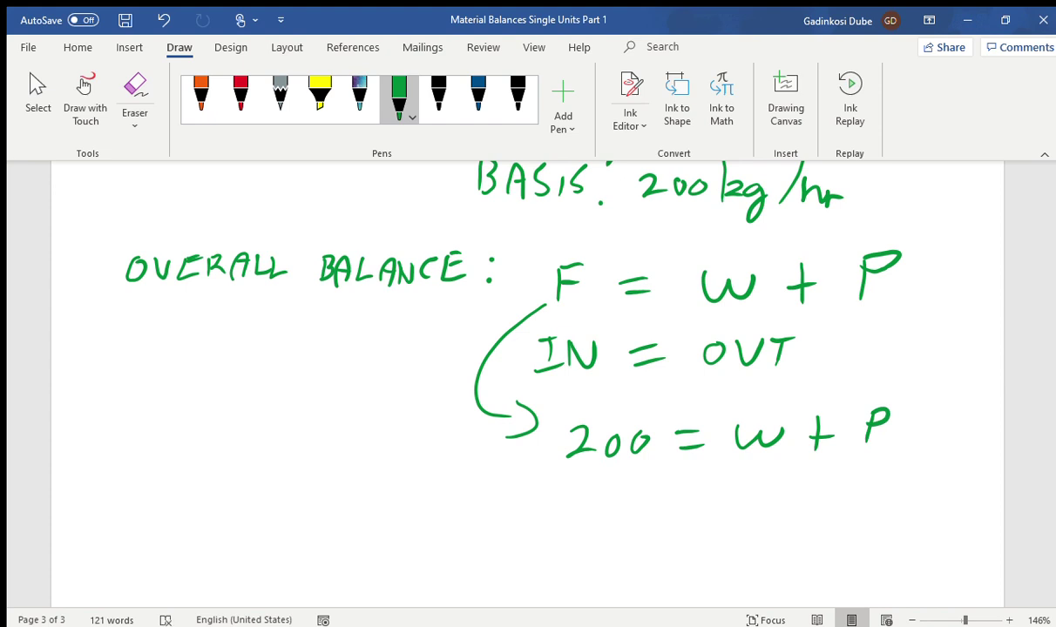
{"action": "scroll", "coordinate": [527, 383], "scroll_direction": "down", "scroll_amount": 3}
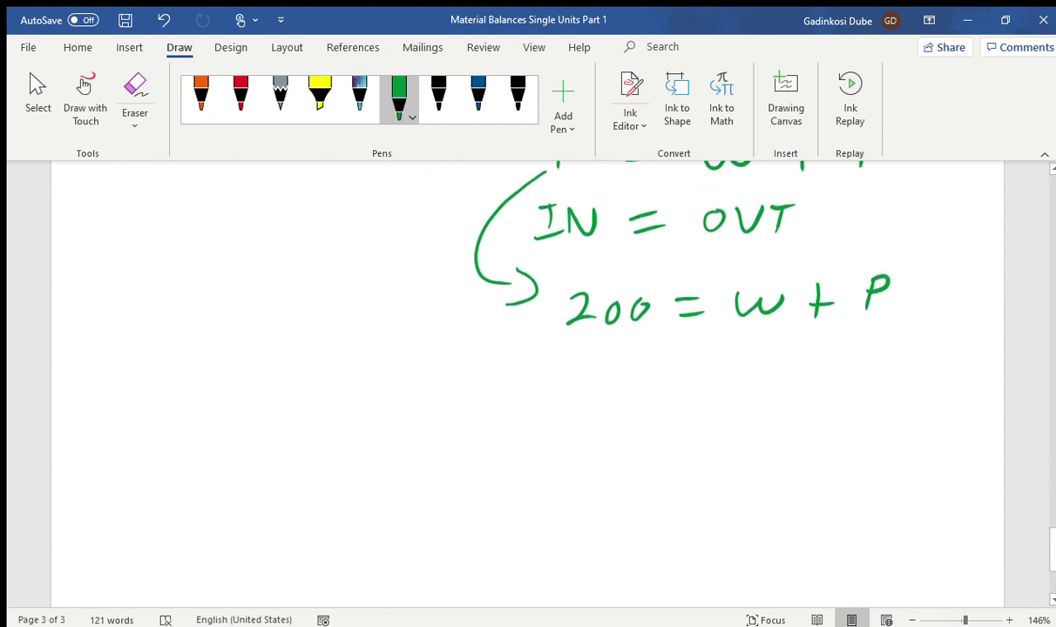
Step: Handwrite the heading 'COMPONENT BALANCE: NaCl' below the overall balance equations
{"action": "mouse_move", "coordinate": [156, 381]}
{"action": "left_mouse_down"}
{"action": "mouse_move", "coordinate": [167, 406]}
{"action": "mouse_move", "coordinate": [179, 390]}
{"action": "mouse_move", "coordinate": [202, 418]}
{"action": "mouse_move", "coordinate": [216, 408]}
{"action": "mouse_move", "coordinate": [241, 416]}
{"action": "left_mouse_up"}
{"action": "mouse_move", "coordinate": [248, 392]}
{"action": "left_mouse_down"}
{"action": "mouse_move", "coordinate": [276, 414]}
{"action": "mouse_move", "coordinate": [275, 395]}
{"action": "mouse_move", "coordinate": [292, 416]}
{"action": "mouse_move", "coordinate": [312, 392]}
{"action": "mouse_move", "coordinate": [321, 418]}
{"action": "mouse_move", "coordinate": [338, 391]}
{"action": "left_mouse_up"}
{"action": "left_click_drag", "start_coordinate": [319, 403], "coordinate": [335, 403]}
{"action": "mouse_move", "coordinate": [345, 392]}
{"action": "left_mouse_down"}
{"action": "mouse_move", "coordinate": [372, 396]}
{"action": "mouse_move", "coordinate": [386, 421]}
{"action": "mouse_move", "coordinate": [397, 393]}
{"action": "left_mouse_up"}
{"action": "left_click_drag", "start_coordinate": [384, 394], "coordinate": [384, 425]}
{"action": "mouse_move", "coordinate": [463, 398]}
{"action": "left_mouse_down"}
{"action": "mouse_move", "coordinate": [459, 426]}
{"action": "mouse_move", "coordinate": [489, 393]}
{"action": "mouse_move", "coordinate": [501, 426]}
{"action": "left_mouse_up"}
{"action": "left_click_drag", "start_coordinate": [481, 414], "coordinate": [525, 427]}
{"action": "mouse_move", "coordinate": [536, 417]}
{"action": "left_mouse_down"}
{"action": "mouse_move", "coordinate": [536, 431]}
{"action": "mouse_move", "coordinate": [558, 429]}
{"action": "left_mouse_up"}
{"action": "mouse_move", "coordinate": [538, 419]}
{"action": "left_mouse_down"}
{"action": "mouse_move", "coordinate": [564, 424]}
{"action": "mouse_move", "coordinate": [592, 399]}
{"action": "mouse_move", "coordinate": [624, 429]}
{"action": "left_mouse_up"}
{"action": "mouse_move", "coordinate": [635, 396]}
{"action": "left_mouse_down"}
{"action": "mouse_move", "coordinate": [650, 428]}
{"action": "mouse_move", "coordinate": [655, 394]}
{"action": "left_mouse_up"}
{"action": "left_click_drag", "start_coordinate": [638, 411], "coordinate": [651, 410]}
{"action": "left_click", "coordinate": [678, 403]}
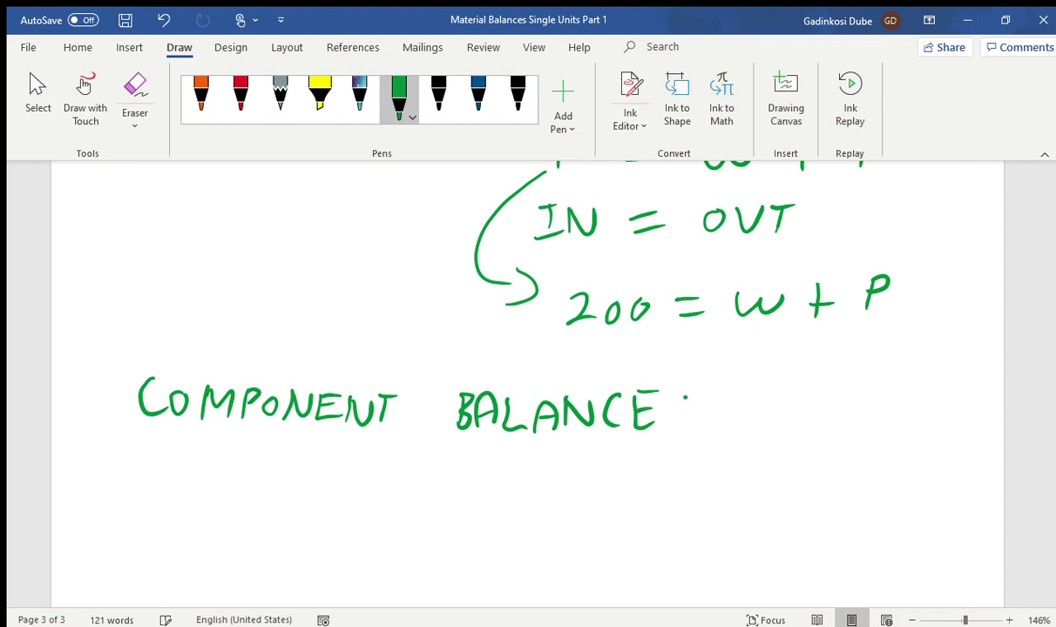
{"action": "left_click", "coordinate": [679, 423]}
{"action": "mouse_move", "coordinate": [730, 398]}
{"action": "left_mouse_down"}
{"action": "mouse_move", "coordinate": [730, 432]}
{"action": "mouse_move", "coordinate": [761, 394]}
{"action": "mouse_move", "coordinate": [780, 430]}
{"action": "mouse_move", "coordinate": [797, 432]}
{"action": "left_mouse_up"}
{"action": "mouse_move", "coordinate": [814, 402]}
{"action": "left_mouse_down"}
{"action": "mouse_move", "coordinate": [849, 395]}
{"action": "mouse_move", "coordinate": [862, 427]}
{"action": "left_mouse_up"}
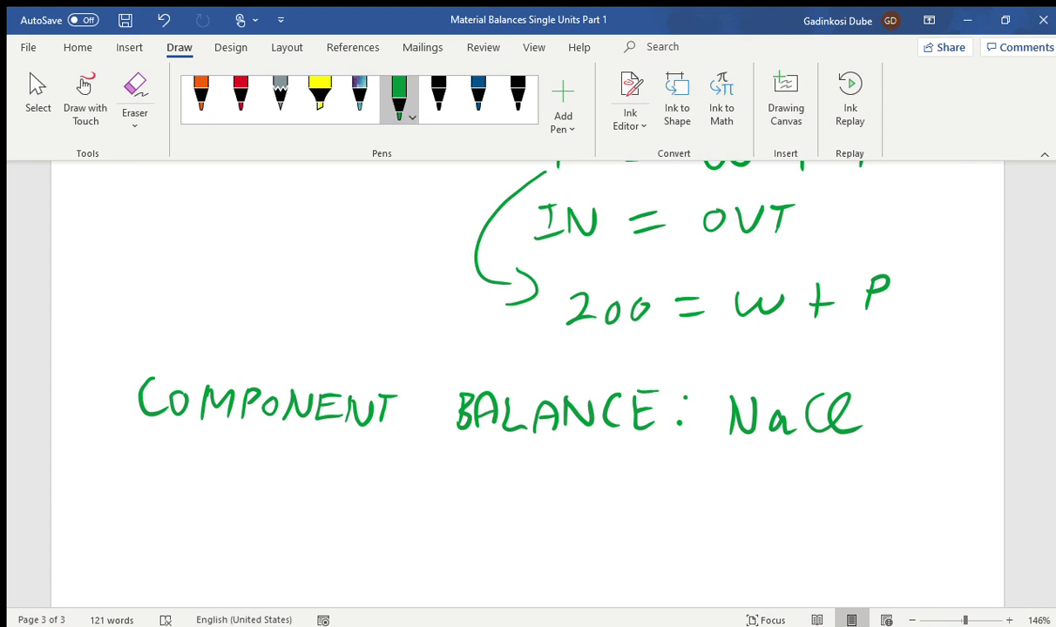
Step: Begin the NaCl balance with the feed term x^F_NaCl F
{"action": "scroll", "coordinate": [527, 383], "scroll_direction": "down", "scroll_amount": 3}
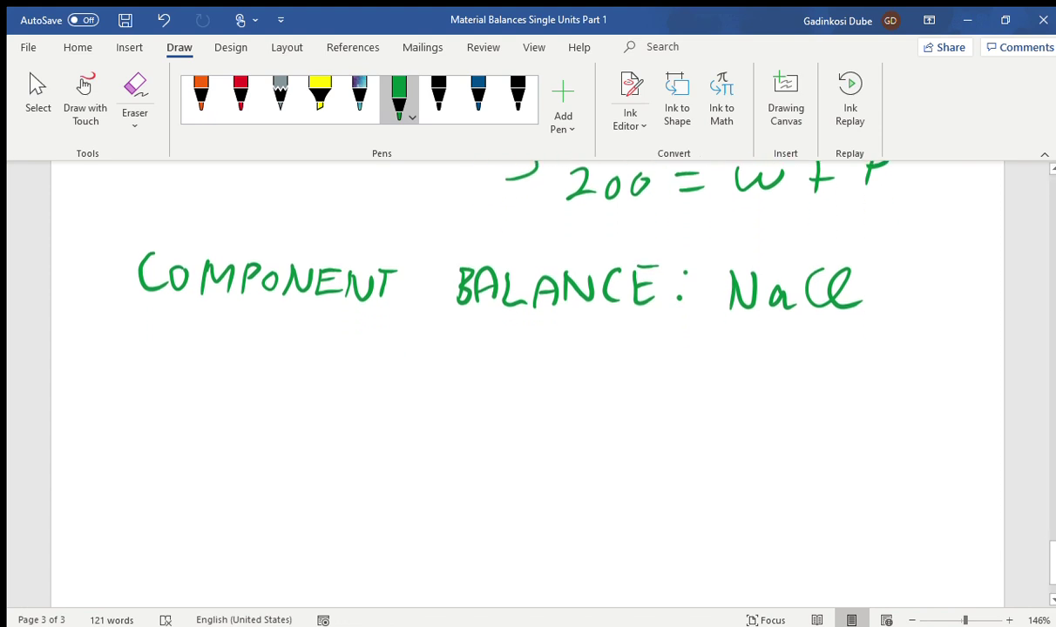
{"action": "left_click_drag", "start_coordinate": [185, 353], "coordinate": [181, 406]}
{"action": "left_click_drag", "start_coordinate": [230, 357], "coordinate": [206, 408]}
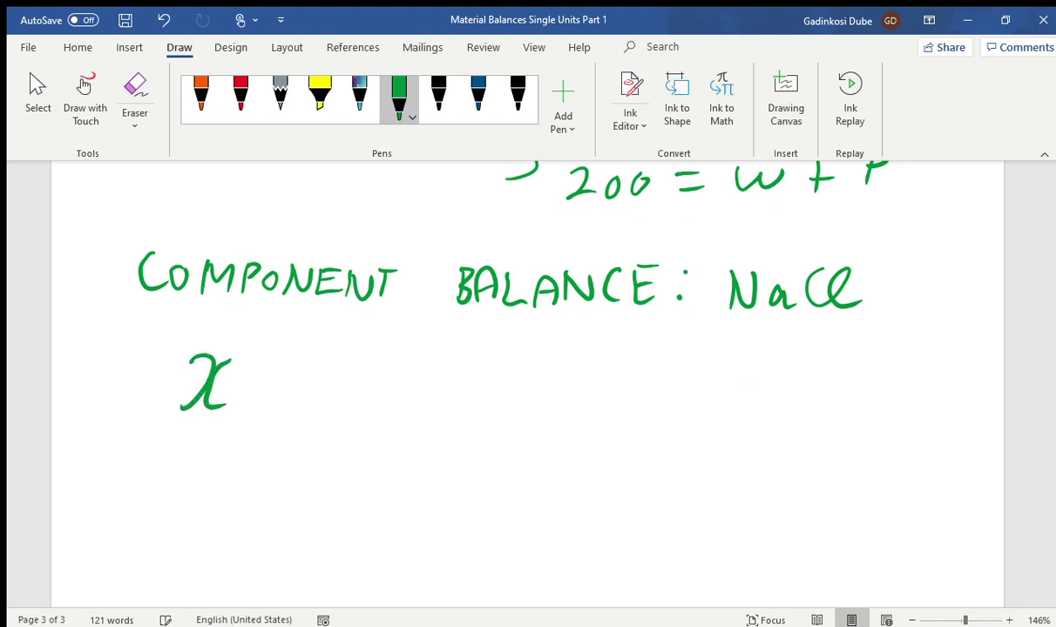
{"action": "mouse_move", "coordinate": [247, 345]}
{"action": "left_mouse_down"}
{"action": "mouse_move", "coordinate": [246, 372]}
{"action": "mouse_move", "coordinate": [269, 338]}
{"action": "mouse_move", "coordinate": [267, 351]}
{"action": "left_mouse_up"}
{"action": "mouse_move", "coordinate": [245, 393]}
{"action": "left_mouse_down"}
{"action": "mouse_move", "coordinate": [245, 417]}
{"action": "mouse_move", "coordinate": [261, 394]}
{"action": "mouse_move", "coordinate": [284, 417]}
{"action": "left_mouse_up"}
{"action": "mouse_move", "coordinate": [301, 401]}
{"action": "left_mouse_down"}
{"action": "mouse_move", "coordinate": [296, 416]}
{"action": "mouse_move", "coordinate": [324, 416]}
{"action": "left_mouse_up"}
{"action": "mouse_move", "coordinate": [355, 354]}
{"action": "left_mouse_down"}
{"action": "mouse_move", "coordinate": [354, 420]}
{"action": "mouse_move", "coordinate": [401, 352]}
{"action": "left_mouse_up"}
{"action": "mouse_move", "coordinate": [357, 390]}
{"action": "left_mouse_down"}
{"action": "mouse_move", "coordinate": [490, 386]}
{"action": "mouse_move", "coordinate": [485, 408]}
{"action": "left_mouse_up"}
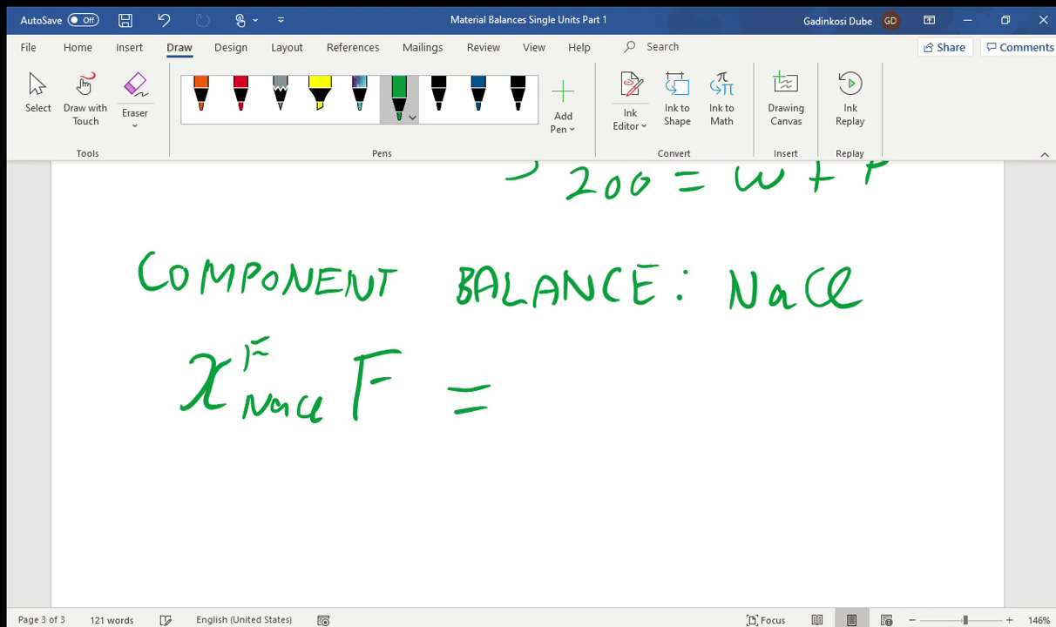
Step: Complete the equation's right side: = x^W_NaCl W + x^P_NaCl P
{"action": "left_click_drag", "start_coordinate": [542, 370], "coordinate": [541, 419]}
{"action": "mouse_move", "coordinate": [604, 370]}
{"action": "left_mouse_down"}
{"action": "mouse_move", "coordinate": [584, 383]}
{"action": "mouse_move", "coordinate": [608, 405]}
{"action": "left_mouse_up"}
{"action": "left_click_drag", "start_coordinate": [611, 348], "coordinate": [646, 348]}
{"action": "mouse_move", "coordinate": [615, 417]}
{"action": "left_mouse_down"}
{"action": "mouse_move", "coordinate": [615, 429]}
{"action": "mouse_move", "coordinate": [631, 411]}
{"action": "mouse_move", "coordinate": [653, 431]}
{"action": "mouse_move", "coordinate": [692, 430]}
{"action": "left_mouse_up"}
{"action": "mouse_move", "coordinate": [712, 375]}
{"action": "left_mouse_down"}
{"action": "mouse_move", "coordinate": [718, 396]}
{"action": "mouse_move", "coordinate": [742, 401]}
{"action": "mouse_move", "coordinate": [768, 374]}
{"action": "mouse_move", "coordinate": [807, 420]}
{"action": "mouse_move", "coordinate": [822, 398]}
{"action": "mouse_move", "coordinate": [836, 429]}
{"action": "left_mouse_up"}
{"action": "left_click_drag", "start_coordinate": [876, 378], "coordinate": [880, 427]}
{"action": "left_click_drag", "start_coordinate": [887, 351], "coordinate": [887, 361]}
{"action": "mouse_move", "coordinate": [881, 427]}
{"action": "left_mouse_down"}
{"action": "mouse_move", "coordinate": [881, 442]}
{"action": "mouse_move", "coordinate": [894, 424]}
{"action": "mouse_move", "coordinate": [912, 441]}
{"action": "left_mouse_up"}
{"action": "left_click_drag", "start_coordinate": [922, 420], "coordinate": [937, 439]}
{"action": "mouse_move", "coordinate": [950, 350]}
{"action": "left_mouse_down"}
{"action": "mouse_move", "coordinate": [943, 423]}
{"action": "mouse_move", "coordinate": [952, 403]}
{"action": "left_mouse_up"}
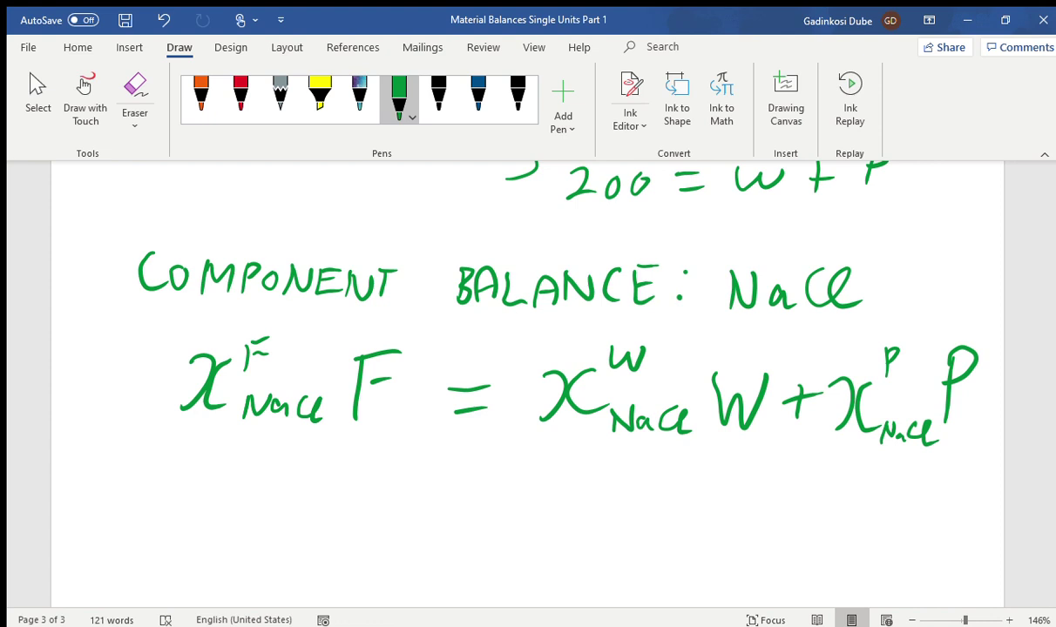
Step: Add a small 'x1' to the left of the W stream's 100% H2O label
{"action": "scroll", "coordinate": [527, 383], "scroll_direction": "up", "scroll_amount": 10}
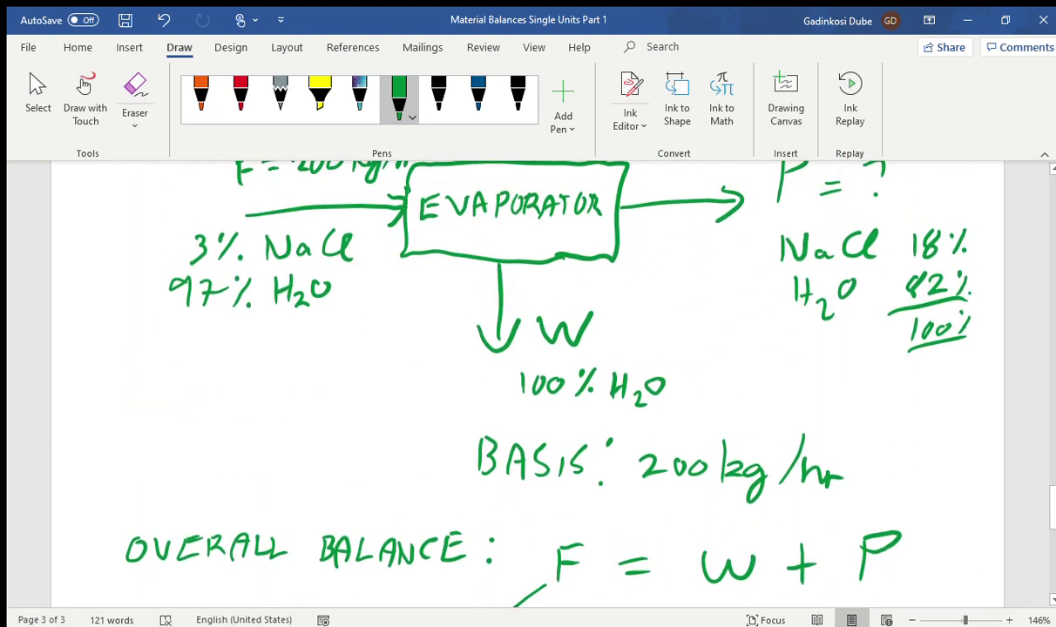
{"action": "mouse_move", "coordinate": [366, 389]}
{"action": "left_mouse_down"}
{"action": "mouse_move", "coordinate": [375, 403]}
{"action": "mouse_move", "coordinate": [363, 415]}
{"action": "left_mouse_up"}
{"action": "left_click_drag", "start_coordinate": [384, 392], "coordinate": [384, 408]}
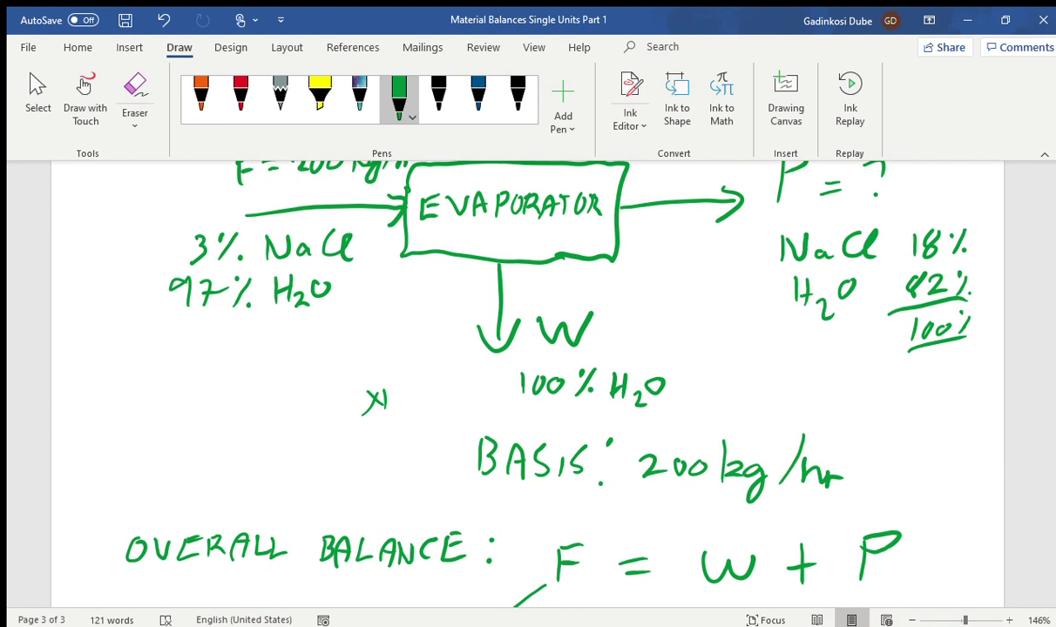
{"action": "scroll", "coordinate": [527, 383], "scroll_direction": "down", "scroll_amount": 12}
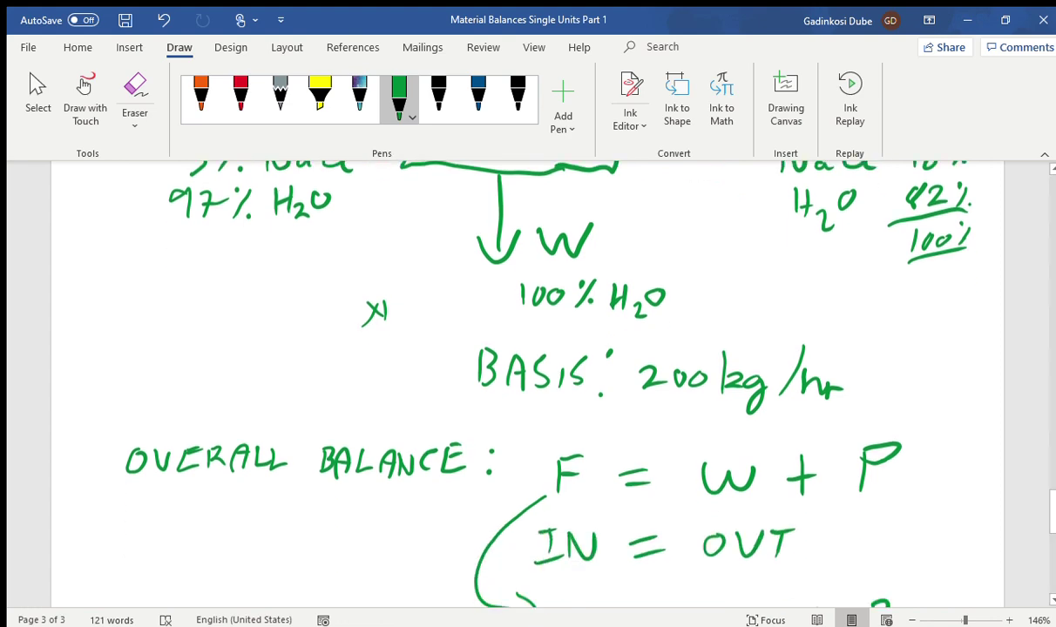
{"action": "scroll", "coordinate": [527, 384], "scroll_direction": "down", "scroll_amount": 1}
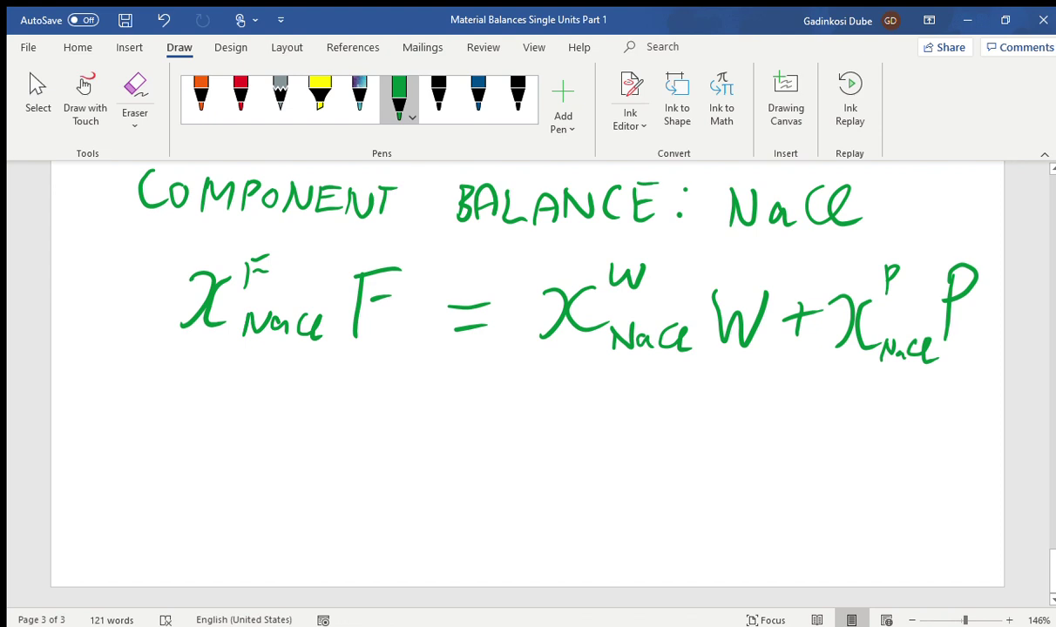
Step: Mark the water's NaCl term as zero and handwrite (0.03)(200) = 0.18 P in green
{"action": "mouse_move", "coordinate": [603, 390]}
{"action": "left_mouse_down"}
{"action": "mouse_move", "coordinate": [708, 263]}
{"action": "mouse_move", "coordinate": [714, 277]}
{"action": "mouse_move", "coordinate": [751, 261]}
{"action": "left_mouse_up"}
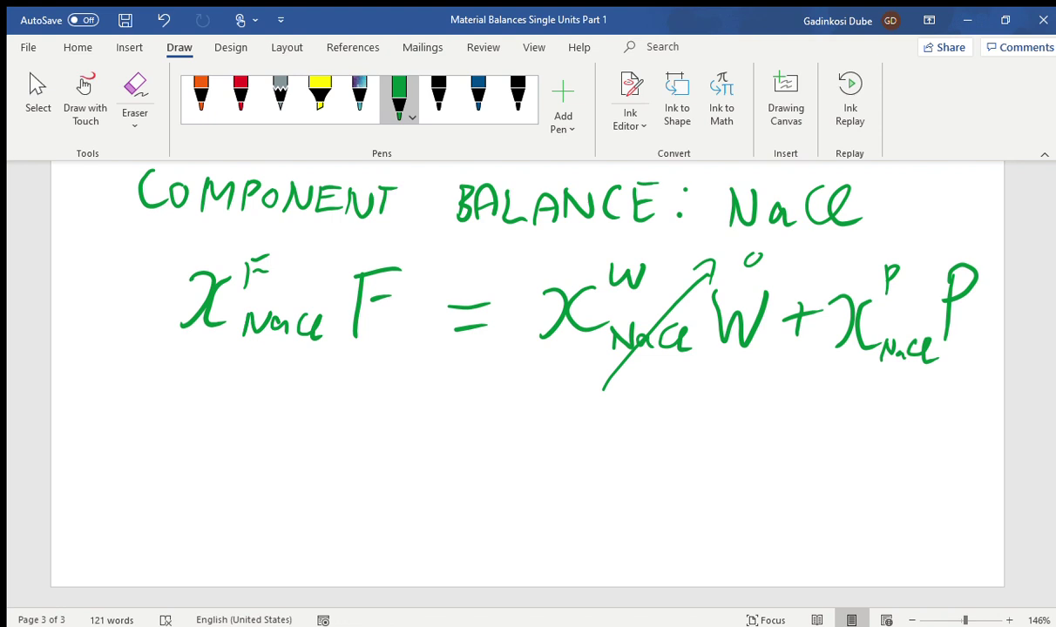
{"action": "mouse_move", "coordinate": [228, 375]}
{"action": "left_mouse_down"}
{"action": "mouse_move", "coordinate": [200, 406]}
{"action": "mouse_move", "coordinate": [229, 436]}
{"action": "left_mouse_up"}
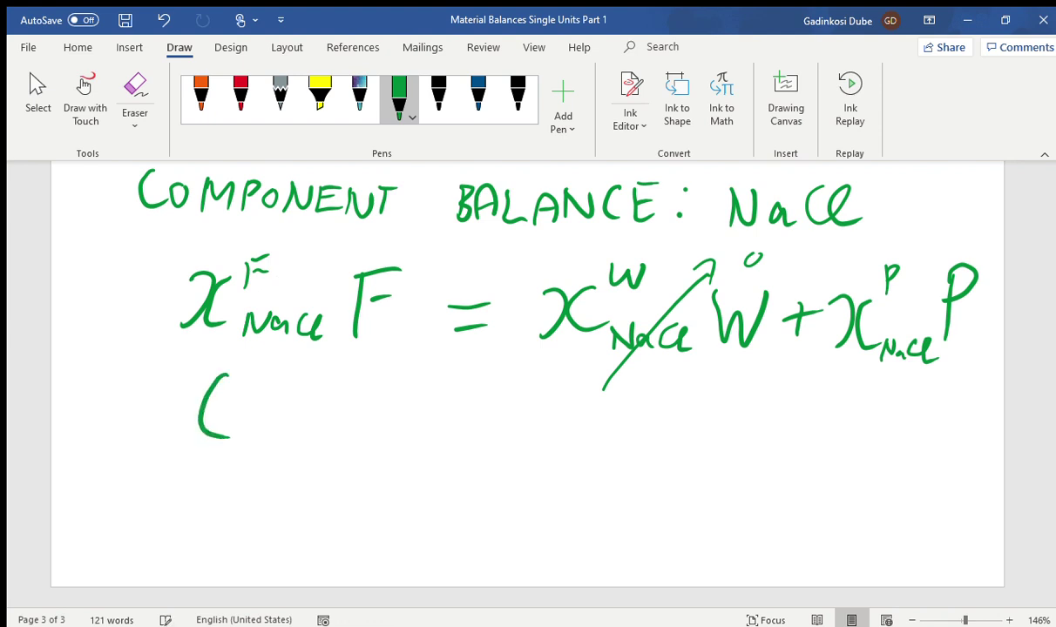
{"action": "mouse_move", "coordinate": [240, 386]}
{"action": "left_mouse_down"}
{"action": "mouse_move", "coordinate": [274, 409]}
{"action": "mouse_move", "coordinate": [286, 388]}
{"action": "mouse_move", "coordinate": [299, 425]}
{"action": "mouse_move", "coordinate": [329, 441]}
{"action": "left_mouse_up"}
{"action": "left_click", "coordinate": [262, 403]}
{"action": "mouse_move", "coordinate": [366, 389]}
{"action": "left_mouse_down"}
{"action": "mouse_move", "coordinate": [373, 439]}
{"action": "mouse_move", "coordinate": [379, 405]}
{"action": "mouse_move", "coordinate": [396, 427]}
{"action": "left_mouse_up"}
{"action": "mouse_move", "coordinate": [411, 409]}
{"action": "left_mouse_down"}
{"action": "mouse_move", "coordinate": [402, 421]}
{"action": "mouse_move", "coordinate": [409, 407]}
{"action": "left_mouse_up"}
{"action": "mouse_move", "coordinate": [428, 410]}
{"action": "left_mouse_down"}
{"action": "mouse_move", "coordinate": [418, 424]}
{"action": "mouse_move", "coordinate": [432, 411]}
{"action": "left_mouse_up"}
{"action": "left_click_drag", "start_coordinate": [442, 391], "coordinate": [445, 442]}
{"action": "left_click_drag", "start_coordinate": [514, 423], "coordinate": [541, 422]}
{"action": "left_click_drag", "start_coordinate": [513, 437], "coordinate": [542, 435]}
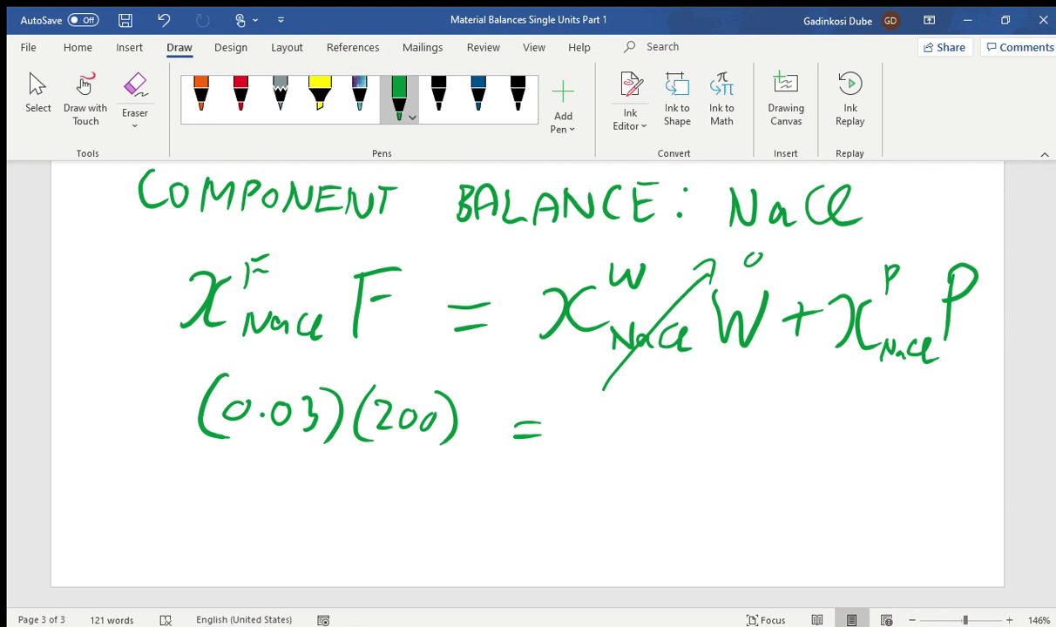
{"action": "mouse_move", "coordinate": [601, 417]}
{"action": "left_mouse_down"}
{"action": "mouse_move", "coordinate": [630, 430]}
{"action": "mouse_move", "coordinate": [654, 411]}
{"action": "mouse_move", "coordinate": [658, 443]}
{"action": "left_mouse_up"}
{"action": "left_click", "coordinate": [629, 428]}
{"action": "mouse_move", "coordinate": [683, 413]}
{"action": "left_mouse_down"}
{"action": "mouse_move", "coordinate": [672, 429]}
{"action": "mouse_move", "coordinate": [681, 413]}
{"action": "mouse_move", "coordinate": [734, 435]}
{"action": "left_mouse_up"}
{"action": "left_click_drag", "start_coordinate": [734, 397], "coordinate": [737, 417]}
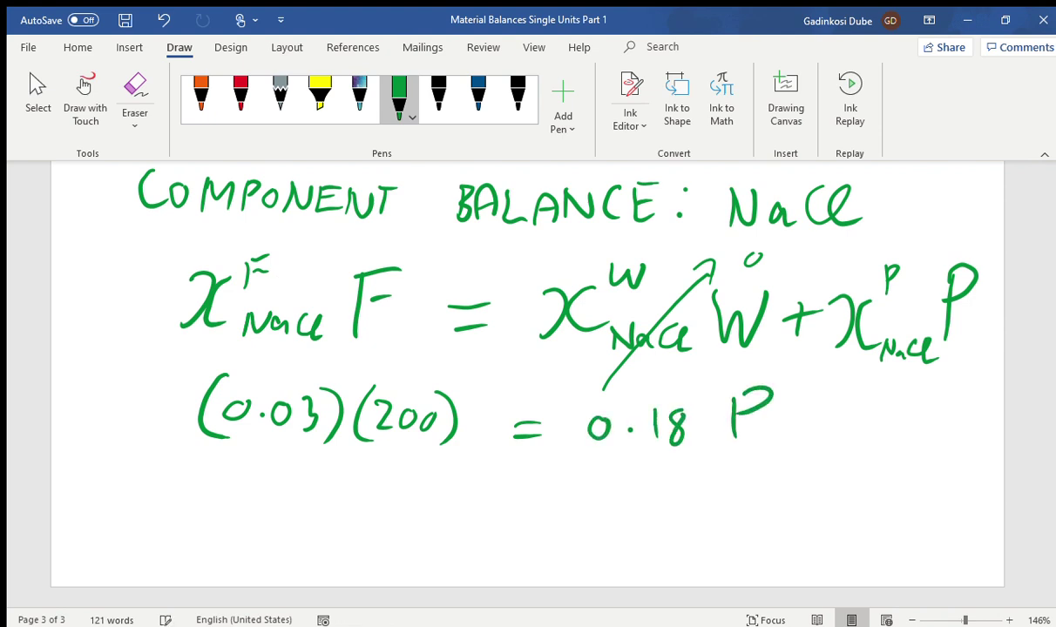
Step: On a new line, handwrite the result P = 33.3 kg/hr
{"action": "mouse_move", "coordinate": [448, 485]}
{"action": "left_mouse_down"}
{"action": "mouse_move", "coordinate": [448, 527]}
{"action": "mouse_move", "coordinate": [469, 485]}
{"action": "mouse_move", "coordinate": [451, 501]}
{"action": "left_mouse_up"}
{"action": "mouse_move", "coordinate": [519, 493]}
{"action": "left_mouse_down"}
{"action": "mouse_move", "coordinate": [549, 493]}
{"action": "mouse_move", "coordinate": [551, 508]}
{"action": "left_mouse_up"}
{"action": "scroll", "coordinate": [522, 366], "scroll_direction": "down", "scroll_amount": 1}
{"action": "scroll", "coordinate": [522, 366], "scroll_direction": "up", "scroll_amount": 1}
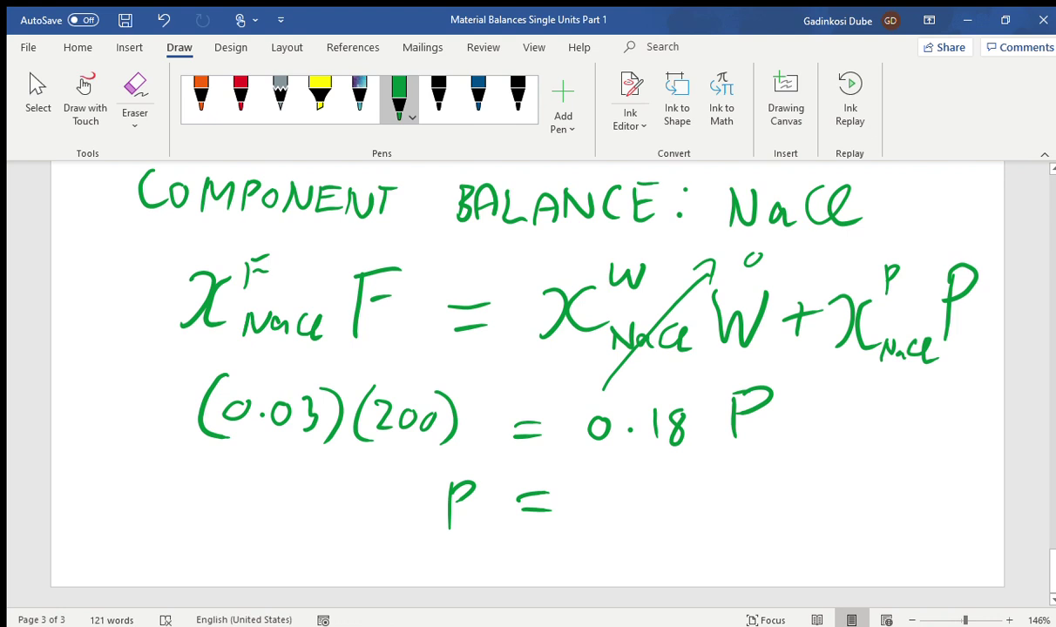
{"action": "mouse_move", "coordinate": [587, 490]}
{"action": "left_mouse_down"}
{"action": "mouse_move", "coordinate": [601, 499]}
{"action": "mouse_move", "coordinate": [589, 515]}
{"action": "mouse_move", "coordinate": [635, 500]}
{"action": "mouse_move", "coordinate": [621, 515]}
{"action": "left_mouse_up"}
{"action": "left_click", "coordinate": [653, 503]}
{"action": "mouse_move", "coordinate": [668, 484]}
{"action": "left_mouse_down"}
{"action": "mouse_move", "coordinate": [684, 494]}
{"action": "mouse_move", "coordinate": [671, 514]}
{"action": "left_mouse_up"}
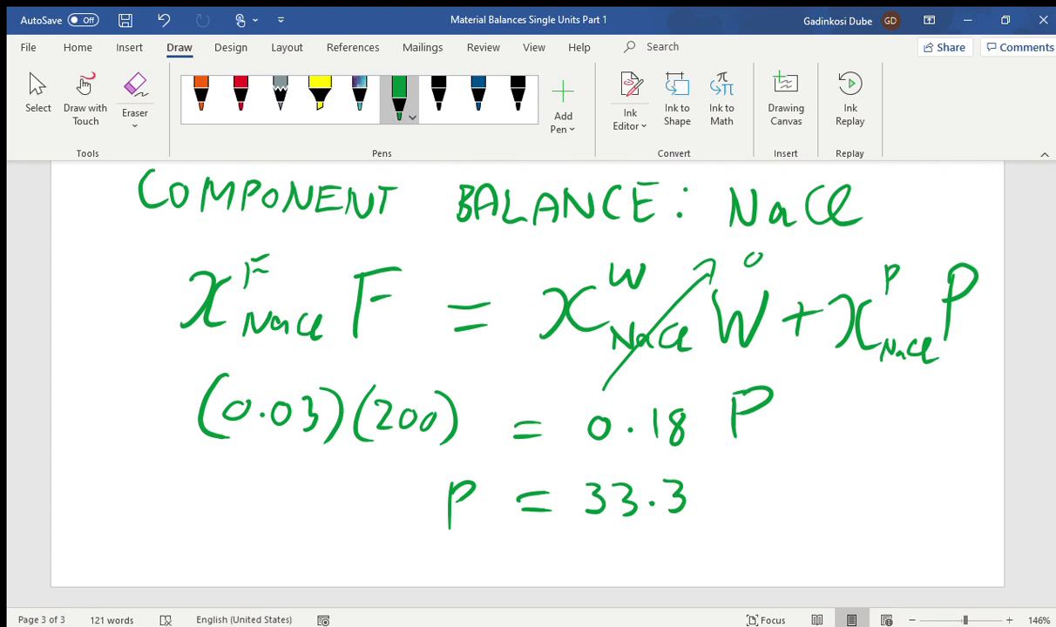
{"action": "mouse_move", "coordinate": [714, 475]}
{"action": "left_mouse_down"}
{"action": "mouse_move", "coordinate": [713, 516]}
{"action": "mouse_move", "coordinate": [742, 524]}
{"action": "left_mouse_up"}
{"action": "left_click_drag", "start_coordinate": [797, 451], "coordinate": [780, 515]}
{"action": "mouse_move", "coordinate": [808, 479]}
{"action": "left_mouse_down"}
{"action": "mouse_move", "coordinate": [823, 513]}
{"action": "mouse_move", "coordinate": [860, 488]}
{"action": "left_mouse_up"}
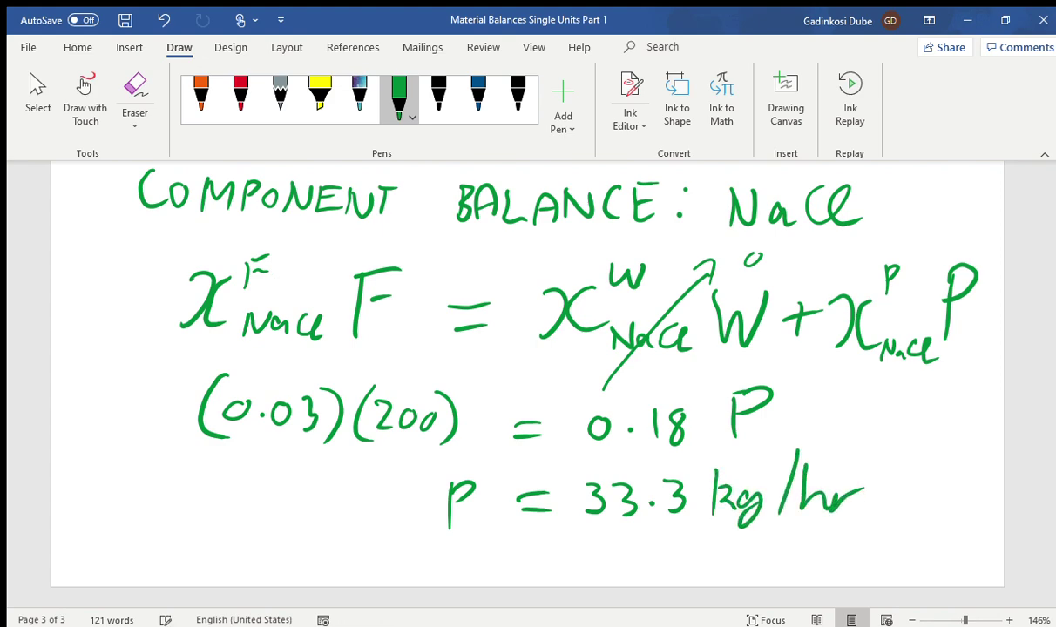
{"action": "scroll", "coordinate": [527, 374], "scroll_direction": "up", "scroll_amount": 15}
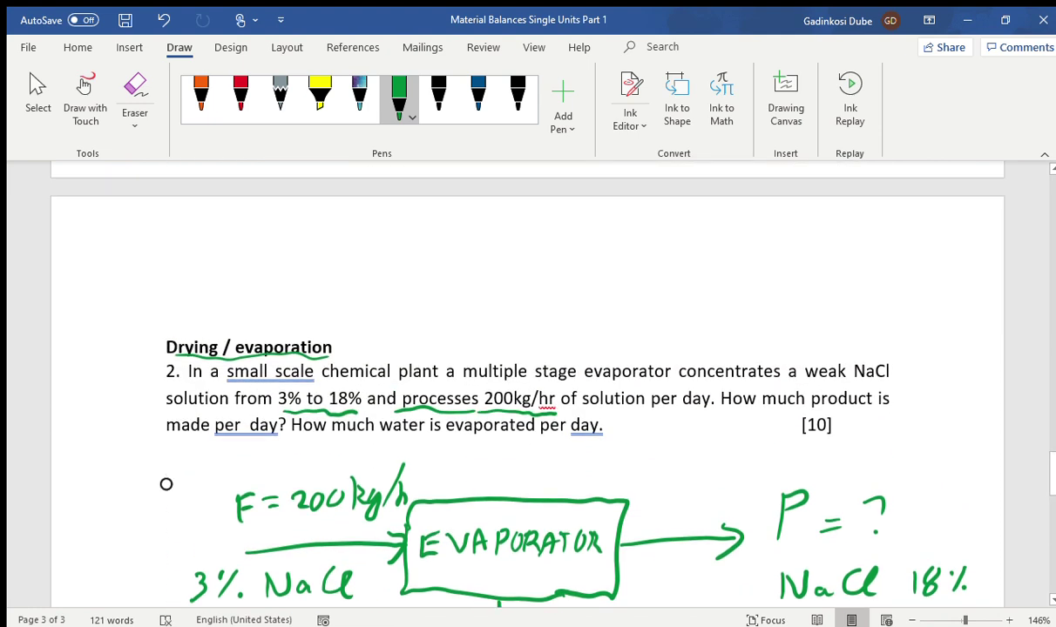
Step: Underline "much product is made per day" in the problem text in green ink, then return to the balances
{"action": "left_click_drag", "start_coordinate": [741, 410], "coordinate": [888, 406]}
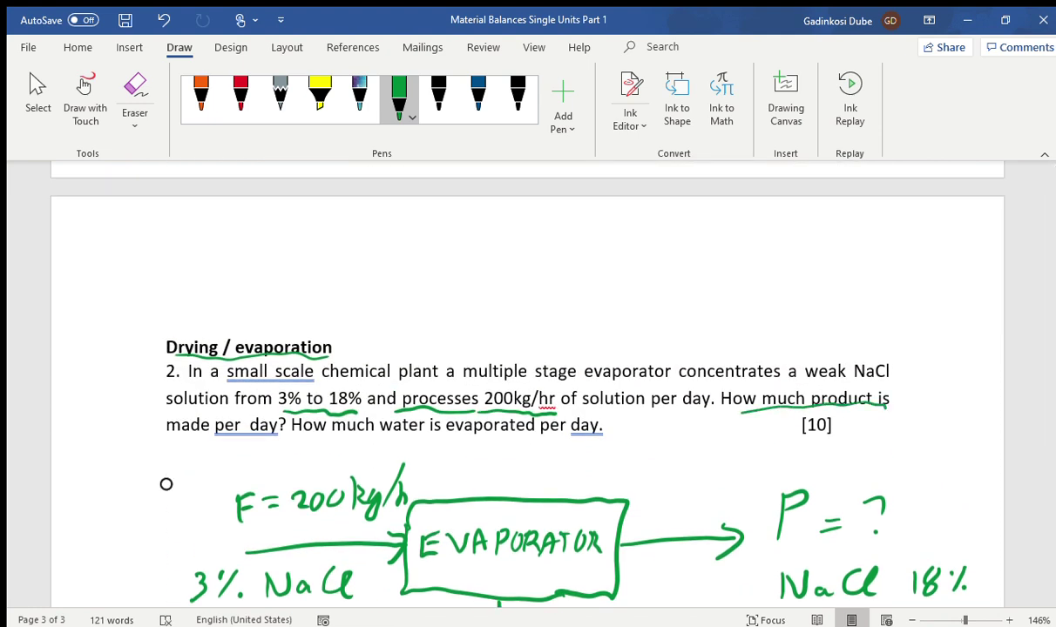
{"action": "left_click_drag", "start_coordinate": [184, 435], "coordinate": [275, 439]}
{"action": "scroll", "coordinate": [165, 484], "scroll_direction": "down", "scroll_amount": 3}
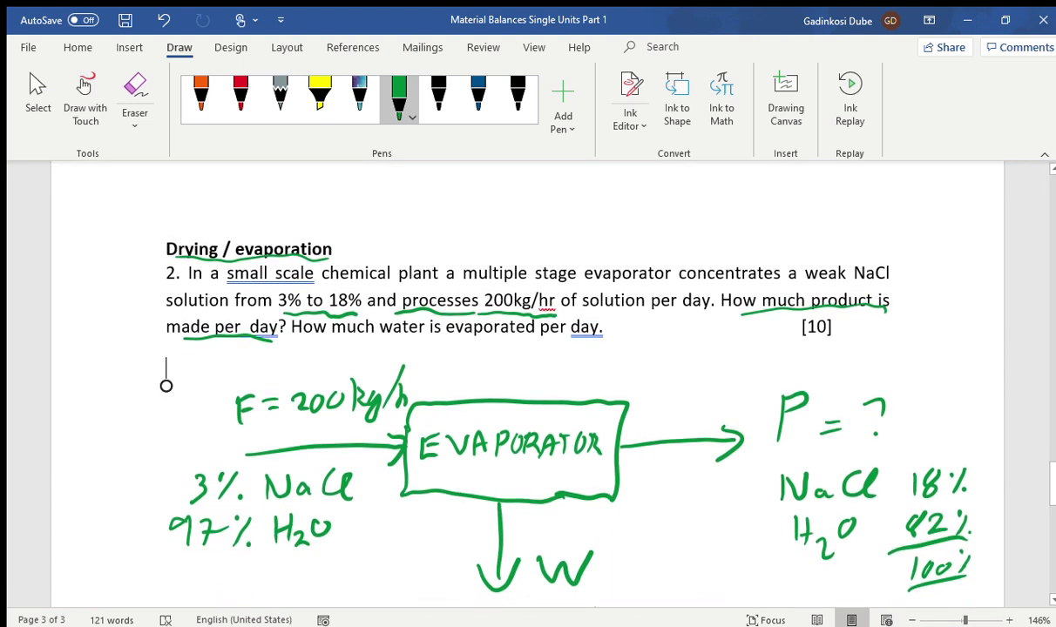
{"action": "scroll", "coordinate": [166, 385], "scroll_direction": "down", "scroll_amount": 1}
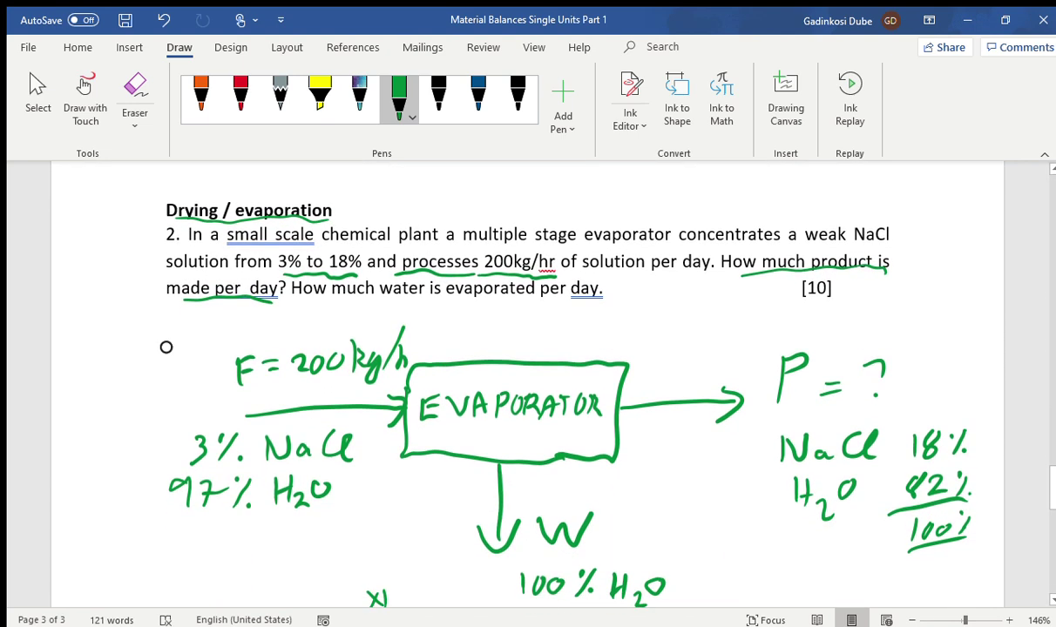
{"action": "scroll", "coordinate": [166, 346], "scroll_direction": "down", "scroll_amount": 15}
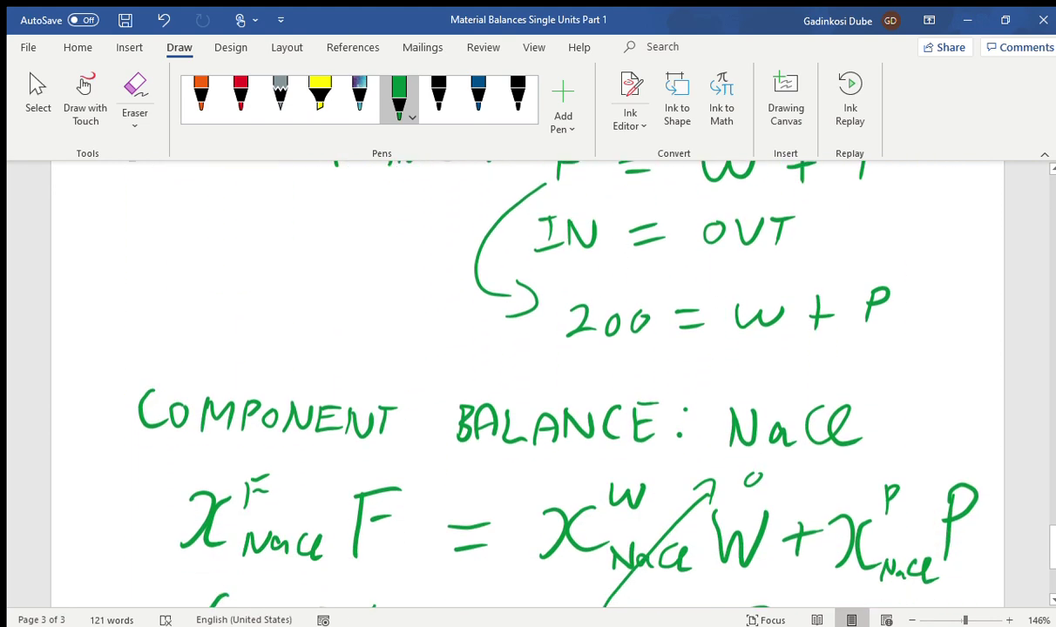
{"action": "scroll", "coordinate": [166, 347], "scroll_direction": "down", "scroll_amount": 6}
{"action": "scroll", "coordinate": [165, 346], "scroll_direction": "up", "scroll_amount": 1}
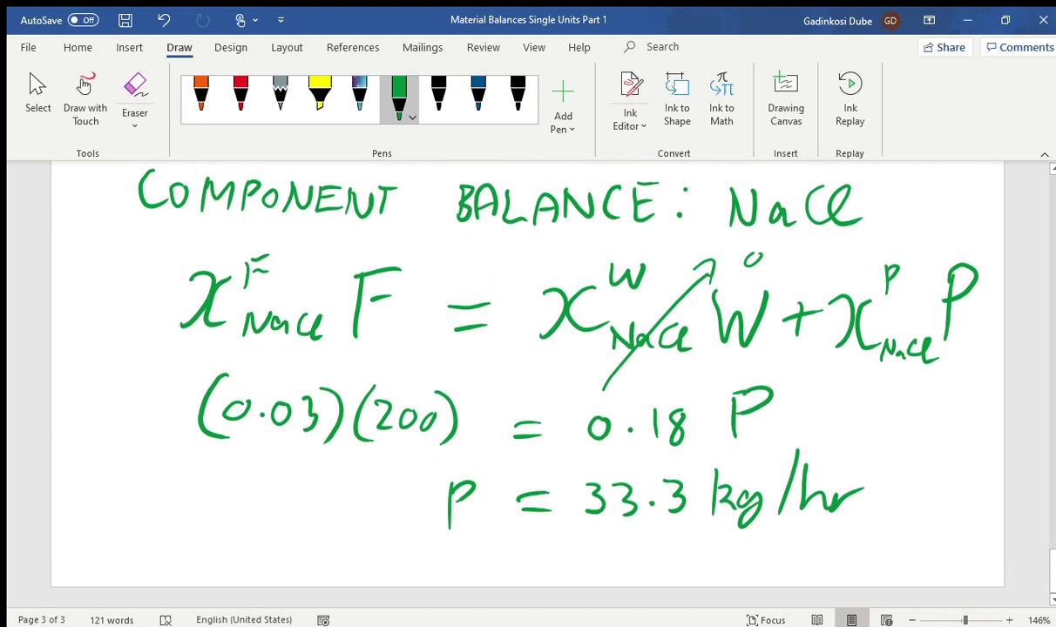
{"action": "scroll", "coordinate": [527, 375], "scroll_direction": "up", "scroll_amount": 10}
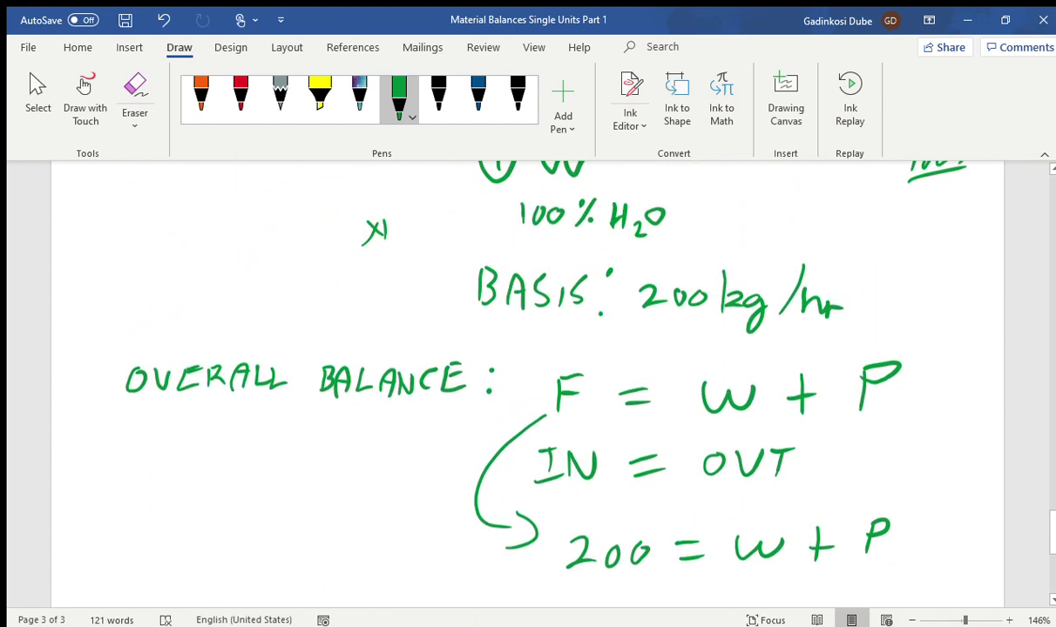
{"action": "scroll", "coordinate": [165, 177], "scroll_direction": "up", "scroll_amount": 5}
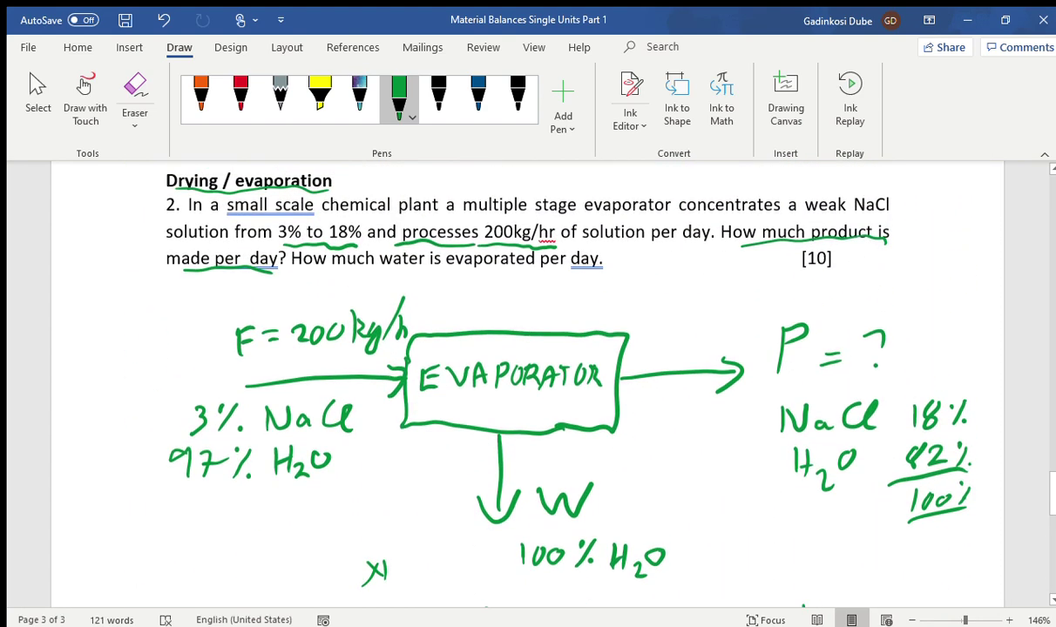
{"action": "scroll", "coordinate": [166, 381], "scroll_direction": "down", "scroll_amount": 15}
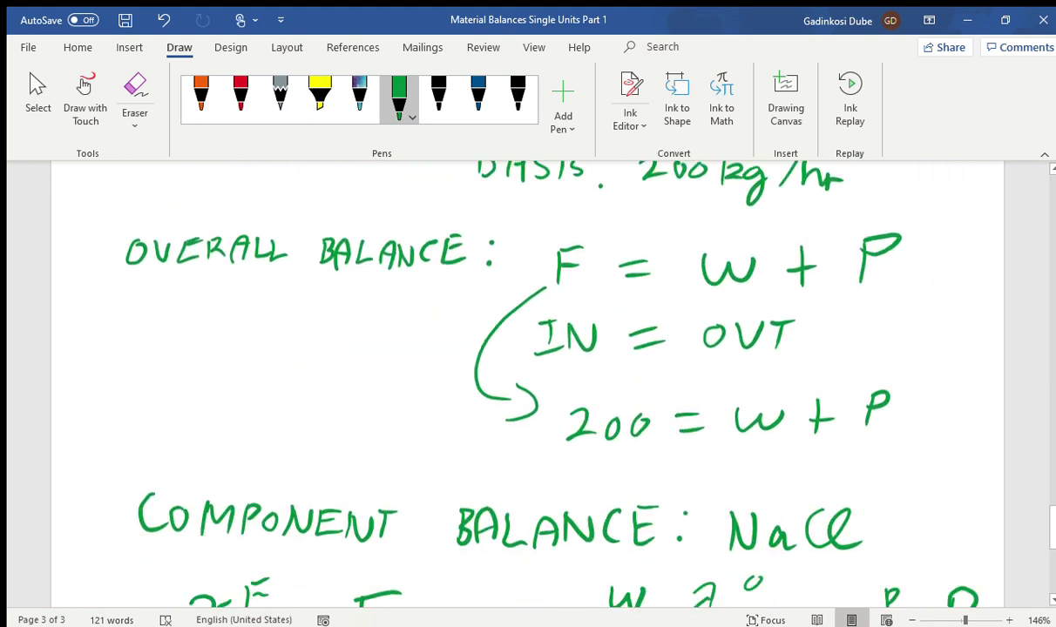
{"action": "scroll", "coordinate": [527, 374], "scroll_direction": "up", "scroll_amount": 10}
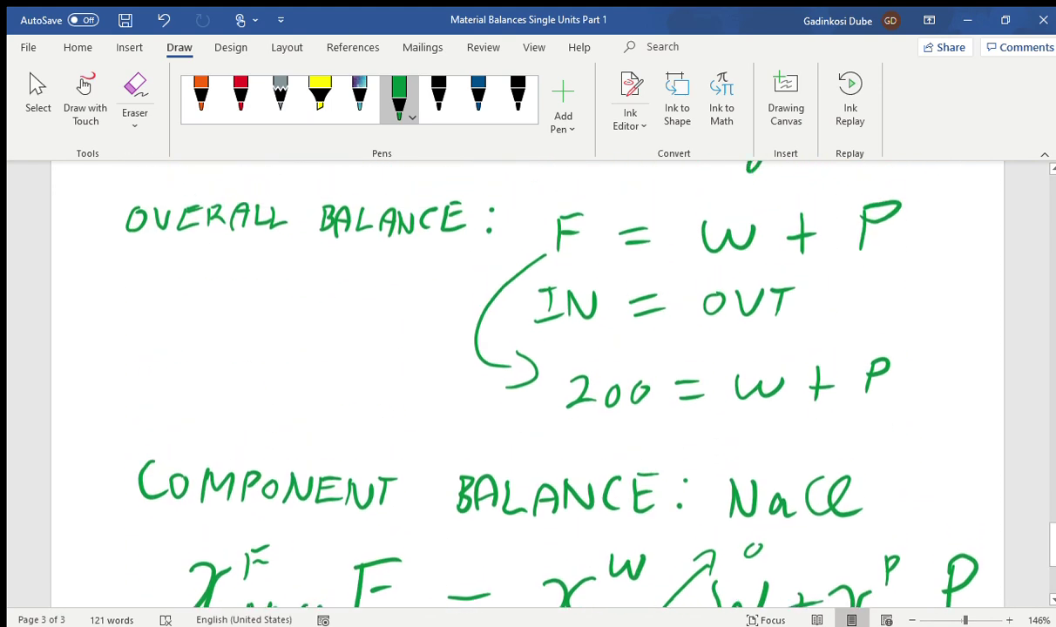
{"action": "scroll", "coordinate": [527, 374], "scroll_direction": "up", "scroll_amount": 3}
{"action": "scroll", "coordinate": [527, 375], "scroll_direction": "down", "scroll_amount": 8}
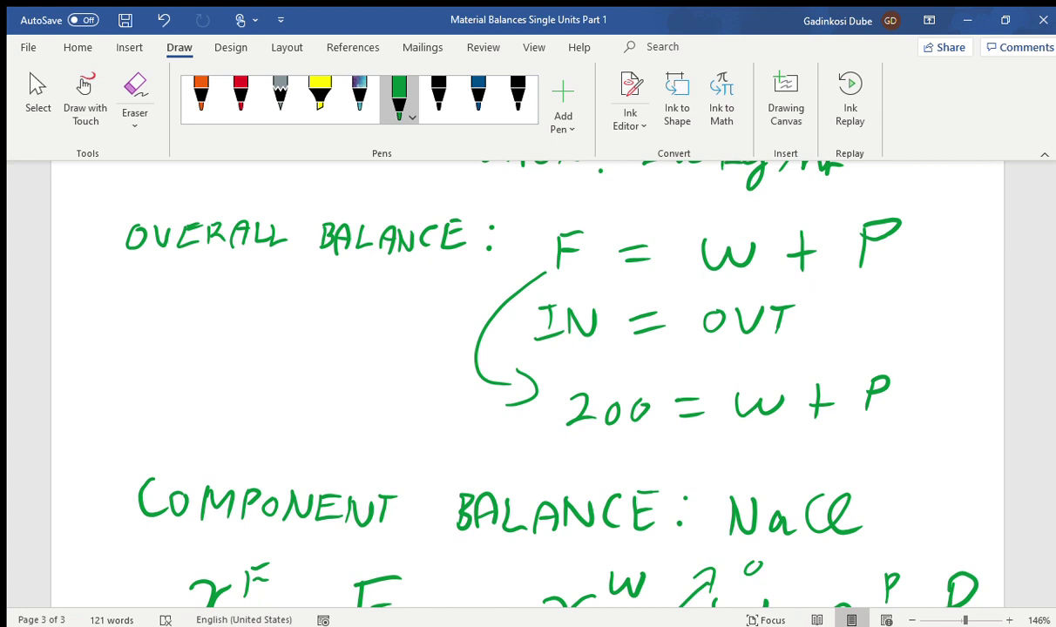
Step: Underline 200 and P in 200 = w + P and write =33.3 beside P
{"action": "left_click_drag", "start_coordinate": [592, 433], "coordinate": [634, 431]}
{"action": "left_click_drag", "start_coordinate": [857, 423], "coordinate": [890, 416]}
{"action": "mouse_move", "coordinate": [885, 351]}
{"action": "left_mouse_down"}
{"action": "mouse_move", "coordinate": [903, 345]}
{"action": "mouse_move", "coordinate": [905, 355]}
{"action": "left_mouse_up"}
{"action": "mouse_move", "coordinate": [911, 337]}
{"action": "left_mouse_down"}
{"action": "mouse_move", "coordinate": [921, 342]}
{"action": "mouse_move", "coordinate": [910, 354]}
{"action": "left_mouse_up"}
{"action": "mouse_move", "coordinate": [929, 326]}
{"action": "left_mouse_down"}
{"action": "mouse_move", "coordinate": [939, 331]}
{"action": "mouse_move", "coordinate": [930, 347]}
{"action": "left_mouse_up"}
{"action": "left_click", "coordinate": [964, 333]}
{"action": "mouse_move", "coordinate": [964, 309]}
{"action": "left_mouse_down"}
{"action": "mouse_move", "coordinate": [972, 309]}
{"action": "mouse_move", "coordinate": [968, 338]}
{"action": "left_mouse_up"}
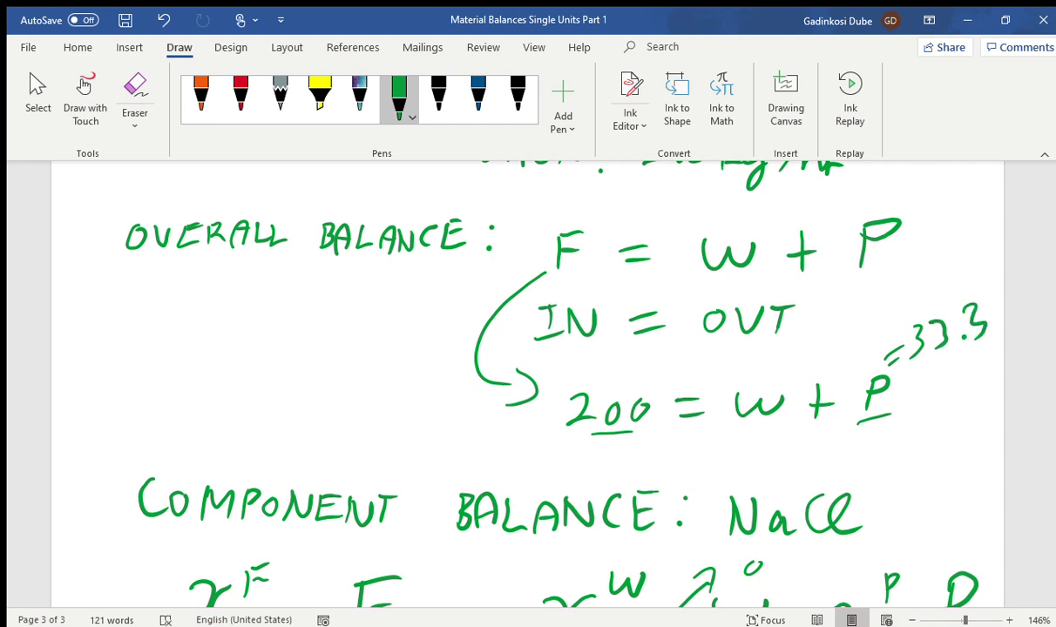
Step: Write w = 166.7 kg/hr beneath the overall balance and underline it
{"action": "left_click_drag", "start_coordinate": [648, 447], "coordinate": [723, 442]}
{"action": "mouse_move", "coordinate": [696, 455]}
{"action": "left_mouse_down"}
{"action": "mouse_move", "coordinate": [723, 439]}
{"action": "mouse_move", "coordinate": [723, 453]}
{"action": "mouse_move", "coordinate": [803, 458]}
{"action": "left_mouse_up"}
{"action": "left_click", "coordinate": [842, 451]}
{"action": "left_click_drag", "start_coordinate": [863, 441], "coordinate": [874, 467]}
{"action": "left_click_drag", "start_coordinate": [914, 431], "coordinate": [911, 465]}
{"action": "mouse_move", "coordinate": [933, 440]}
{"action": "left_mouse_down"}
{"action": "mouse_move", "coordinate": [934, 464]}
{"action": "mouse_move", "coordinate": [946, 461]}
{"action": "mouse_move", "coordinate": [934, 472]}
{"action": "left_mouse_up"}
{"action": "mouse_move", "coordinate": [964, 409]}
{"action": "left_mouse_down"}
{"action": "mouse_move", "coordinate": [958, 460]}
{"action": "mouse_move", "coordinate": [1002, 453]}
{"action": "left_mouse_up"}
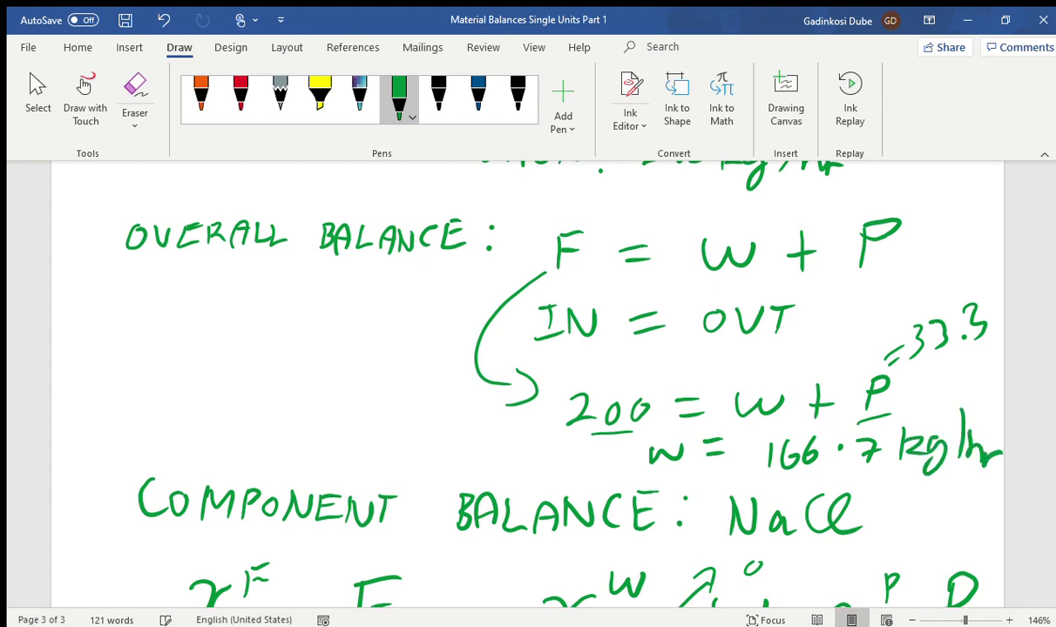
{"action": "scroll", "coordinate": [527, 375], "scroll_direction": "down", "scroll_amount": 5}
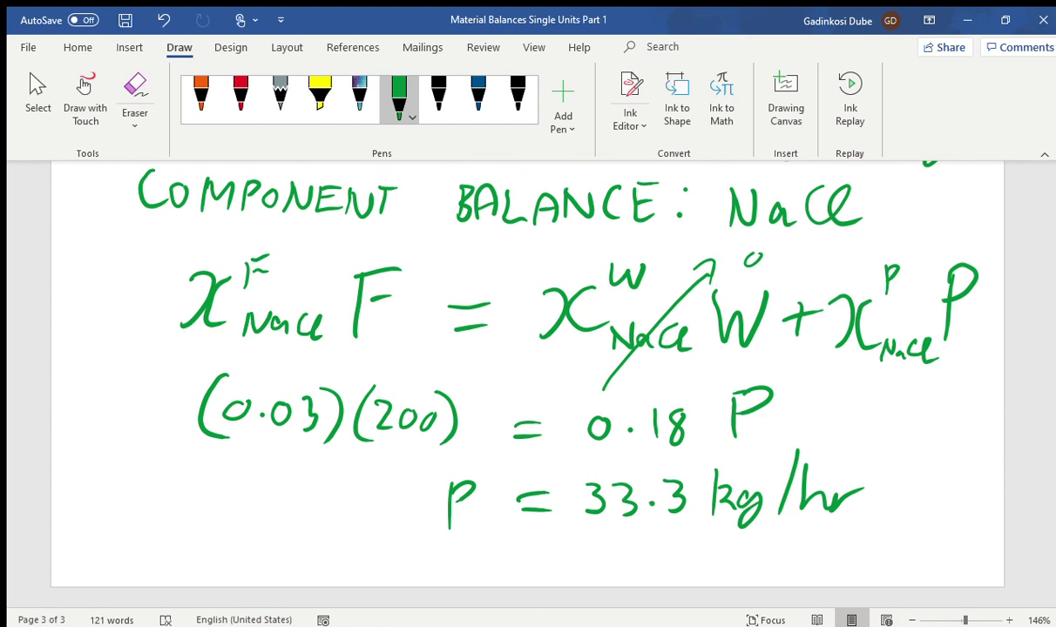
{"action": "scroll", "coordinate": [527, 374], "scroll_direction": "up", "scroll_amount": 6}
{"action": "scroll", "coordinate": [527, 375], "scroll_direction": "down", "scroll_amount": 5}
{"action": "scroll", "coordinate": [527, 375], "scroll_direction": "up", "scroll_amount": 4}
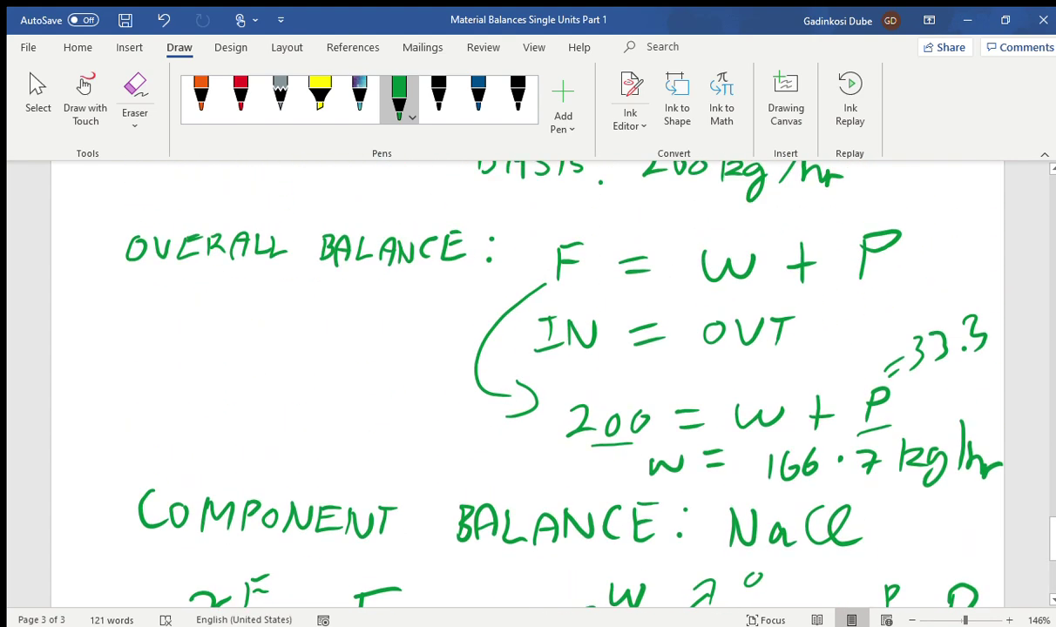
{"action": "left_click_drag", "start_coordinate": [649, 478], "coordinate": [959, 489]}
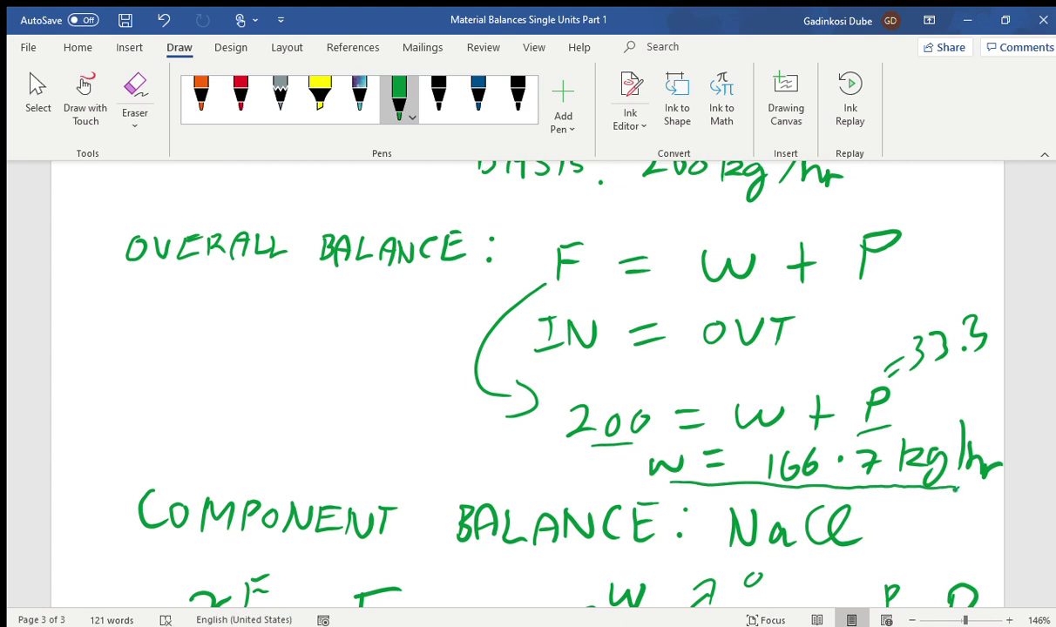
{"action": "scroll", "coordinate": [527, 383], "scroll_direction": "up", "scroll_amount": 7}
{"action": "scroll", "coordinate": [527, 384], "scroll_direction": "down", "scroll_amount": 9}
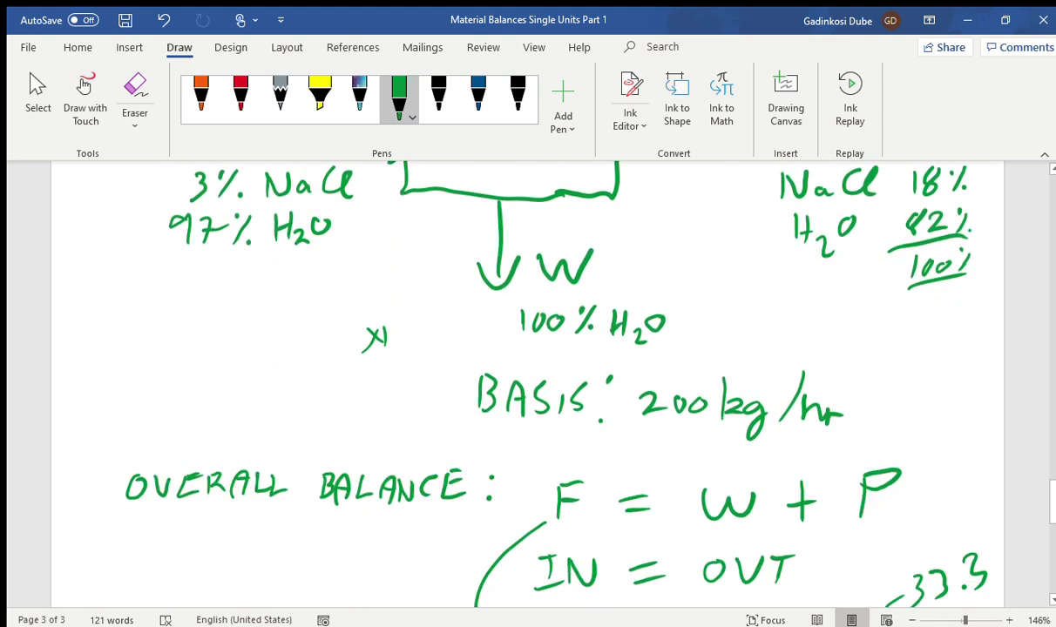